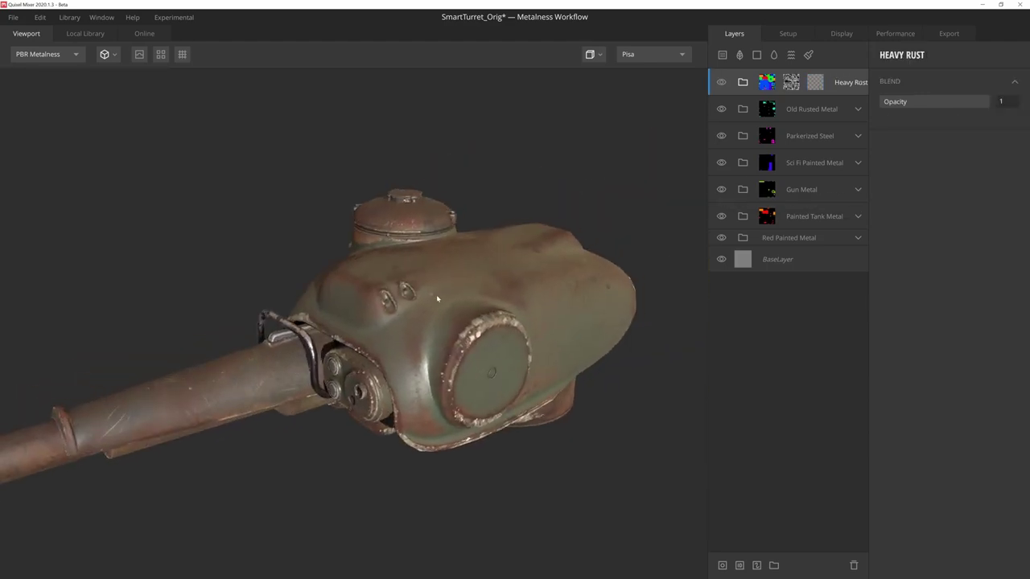
# - Expand the Heavy Rust group and lower one rust layer's opacity
pyautogui.click(855, 81)
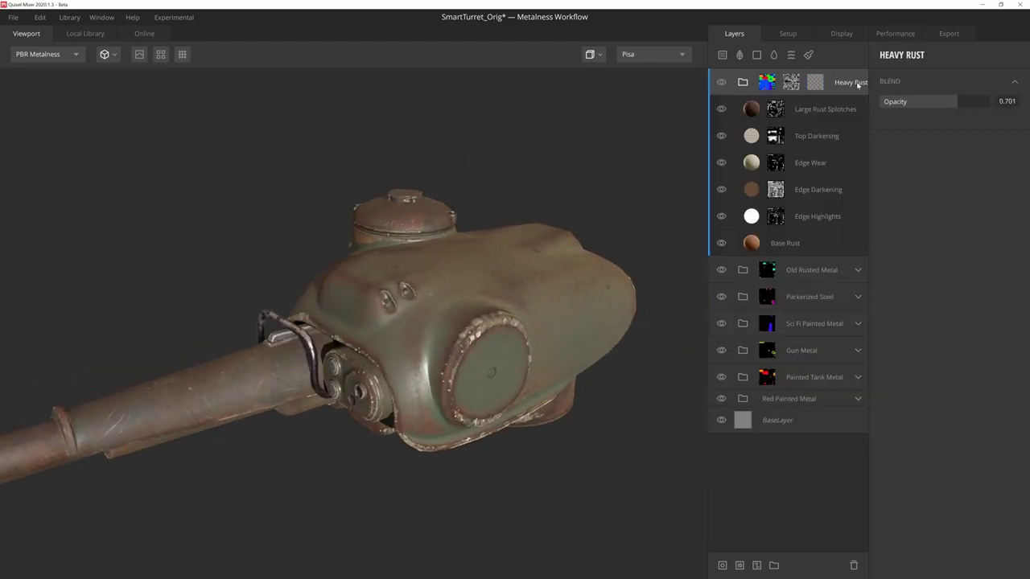
pyautogui.click(748, 164)
pyautogui.moveTo(991, 120); pyautogui.dragTo(917, 120)
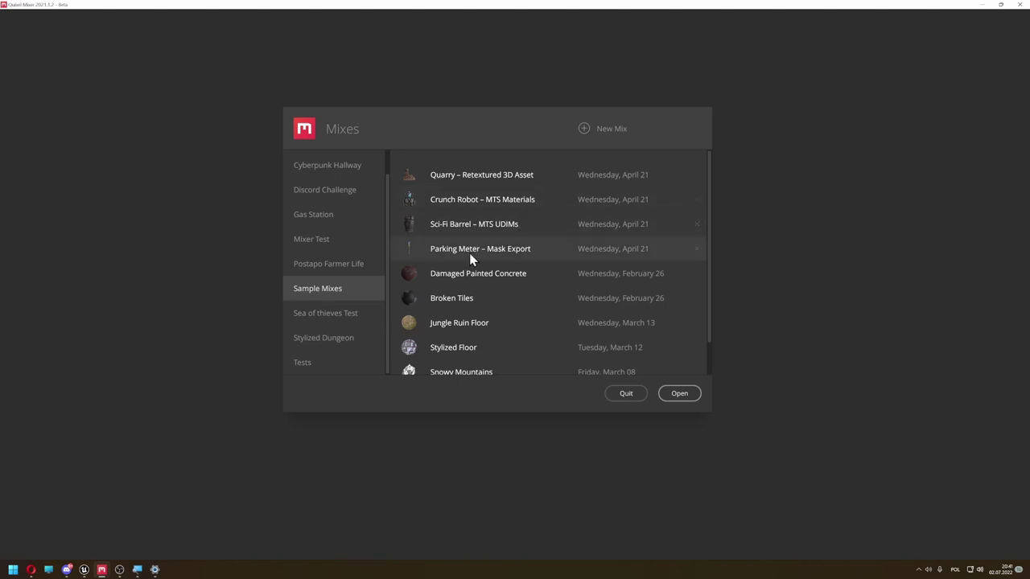
# - Add a new empty project named 'Poradniki' under Projects
pyautogui.moveTo(515, 224)
pyautogui.scroll(-1, 484, 282)
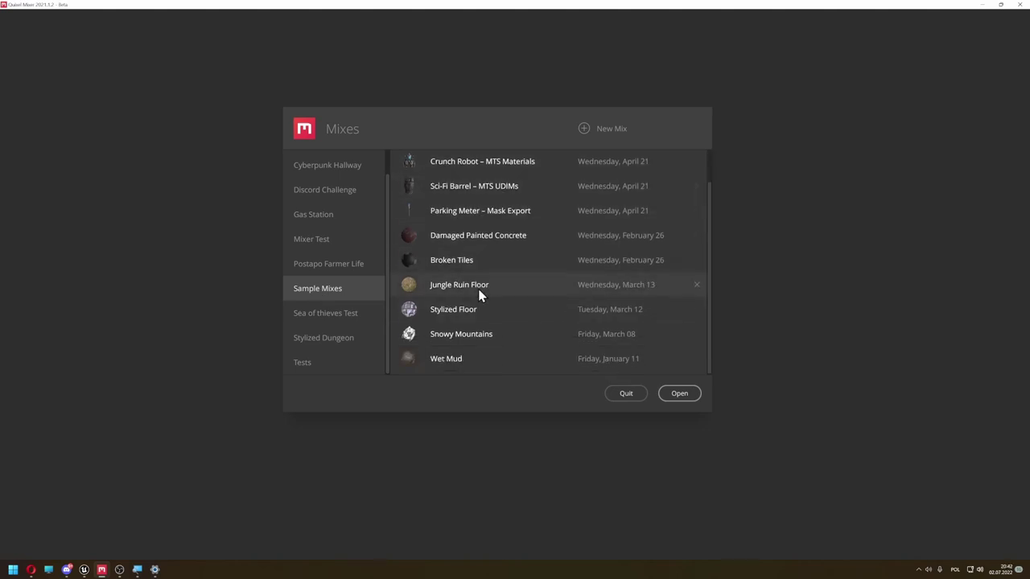
pyautogui.scroll(1, 480, 295)
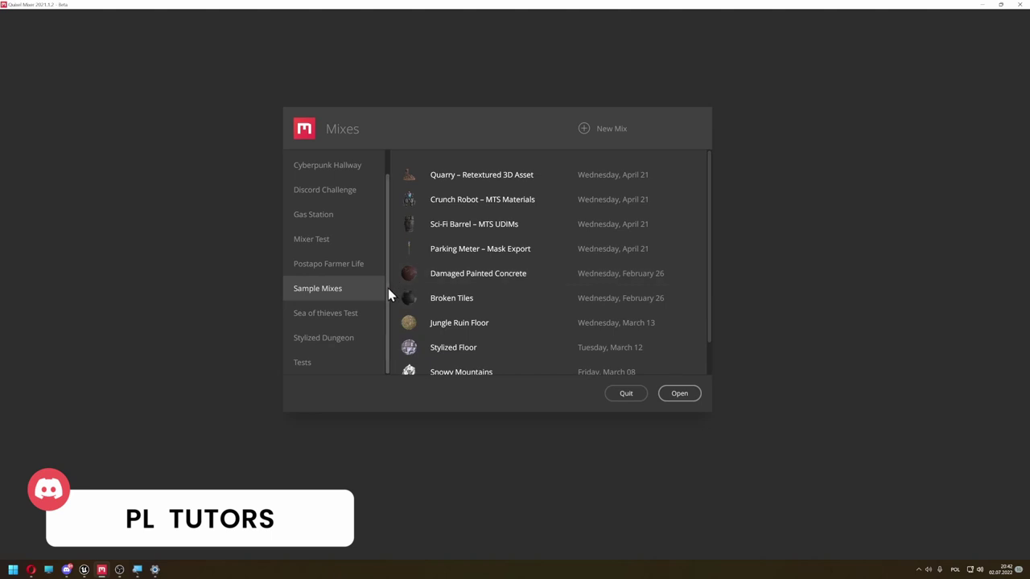
pyautogui.scroll(2, 386, 249)
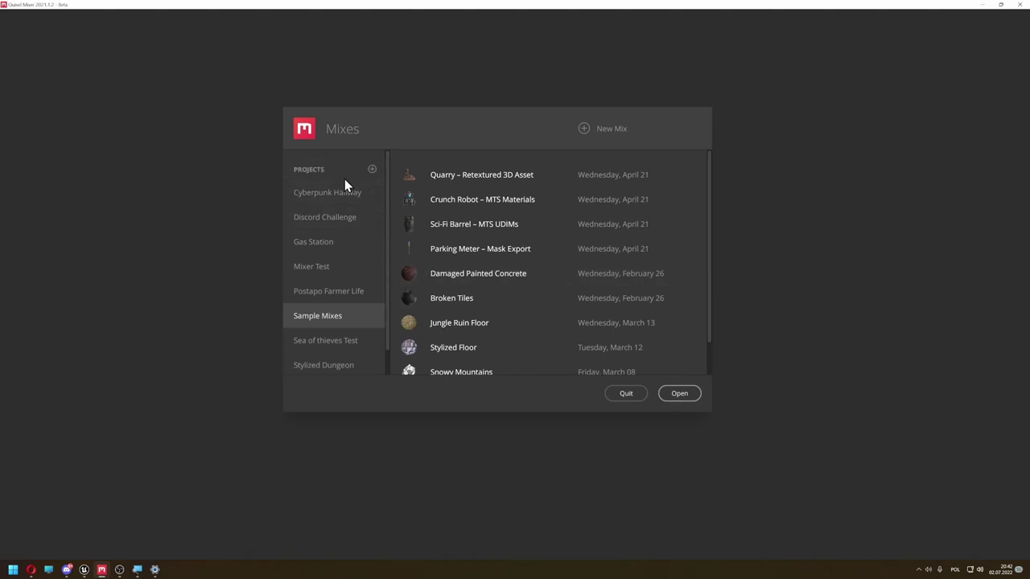
pyautogui.click(372, 168)
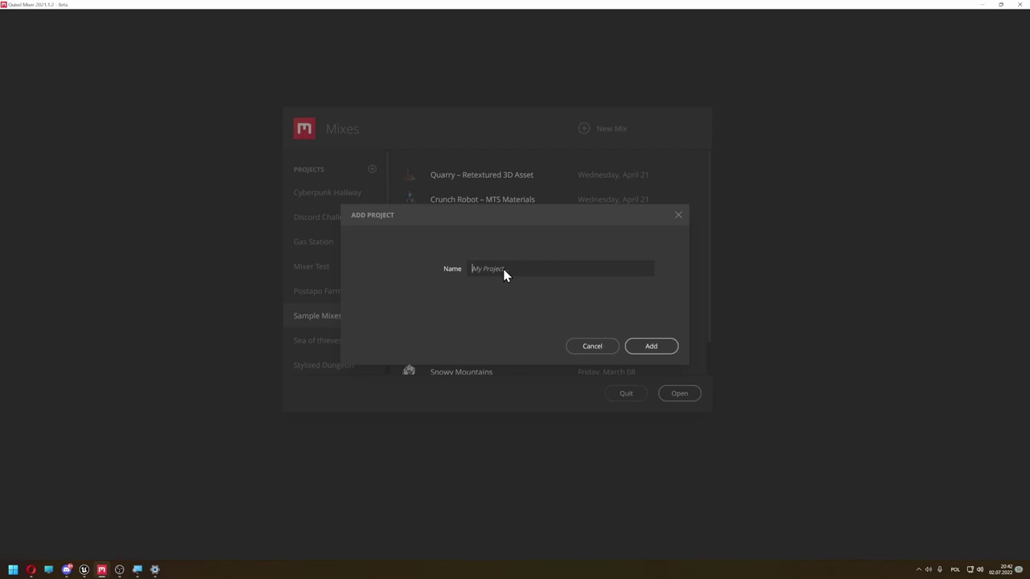
pyautogui.write('Poradniki')
pyautogui.click(638, 346)
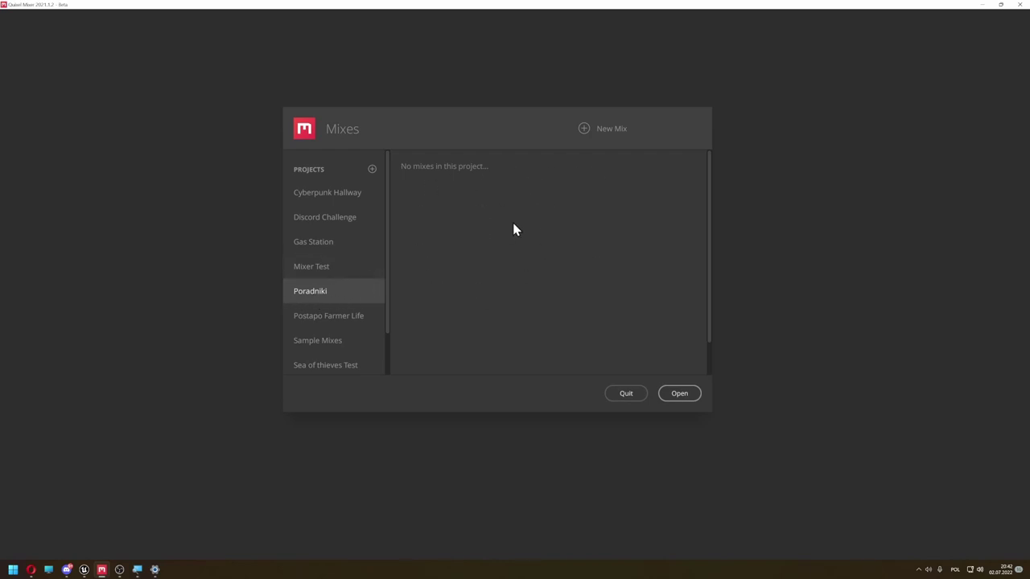
# - Create a mix named 'TestujemyMixera' with 2048 px working resolution
pyautogui.click(615, 129)
pyautogui.click(539, 255)
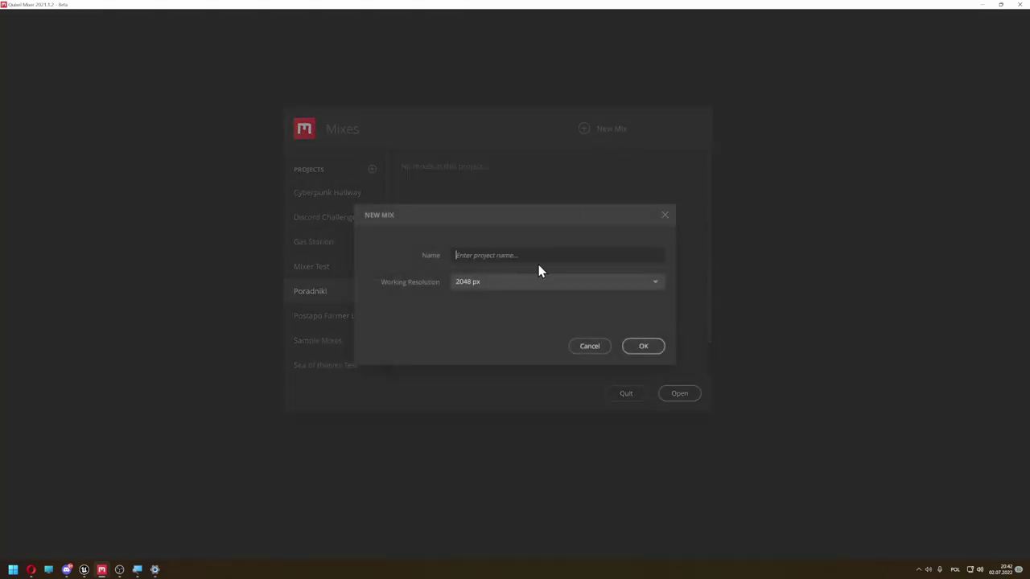
pyautogui.write('Testuj')
pyautogui.write('emyMixera')
pyautogui.click(509, 284)
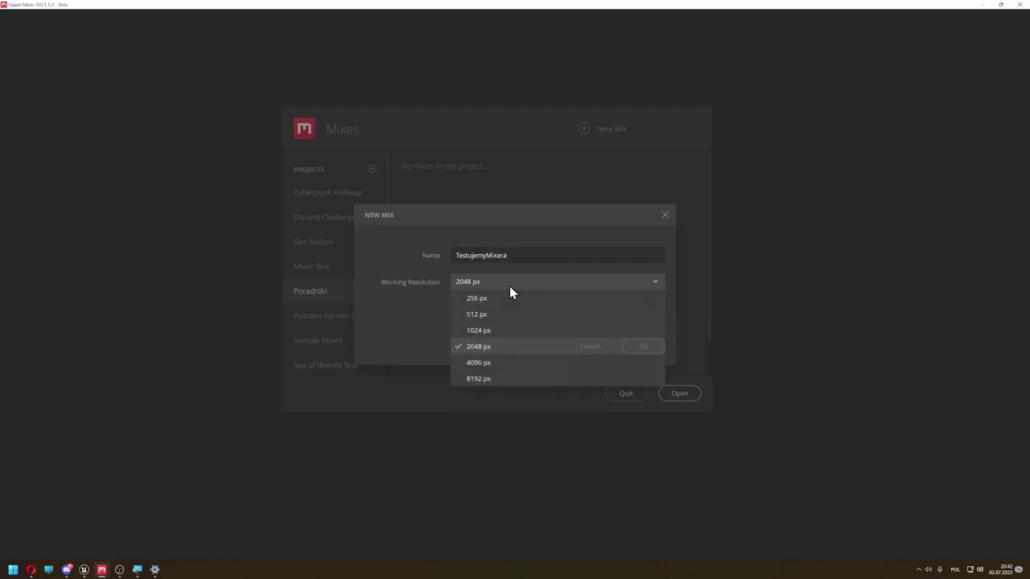
pyautogui.click(499, 351)
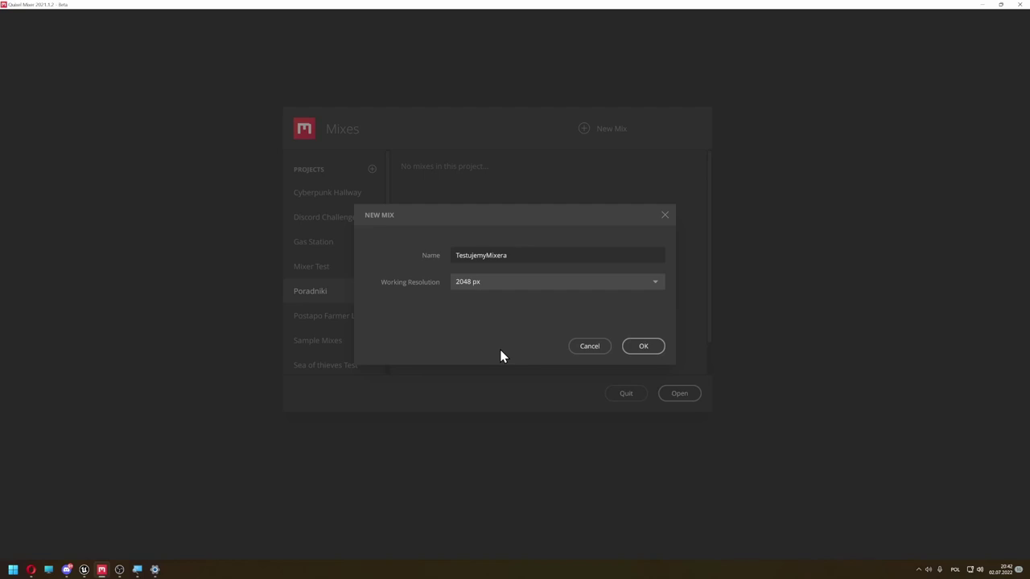
pyautogui.click(644, 351)
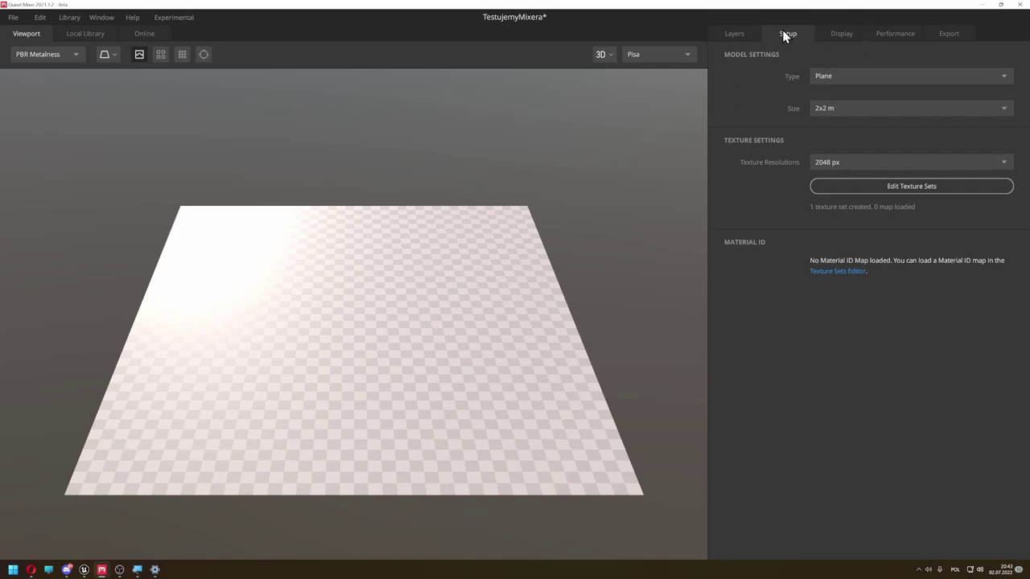
# - Keep Plane as the preview model type and show the empty Layers panel
pyautogui.click(834, 76)
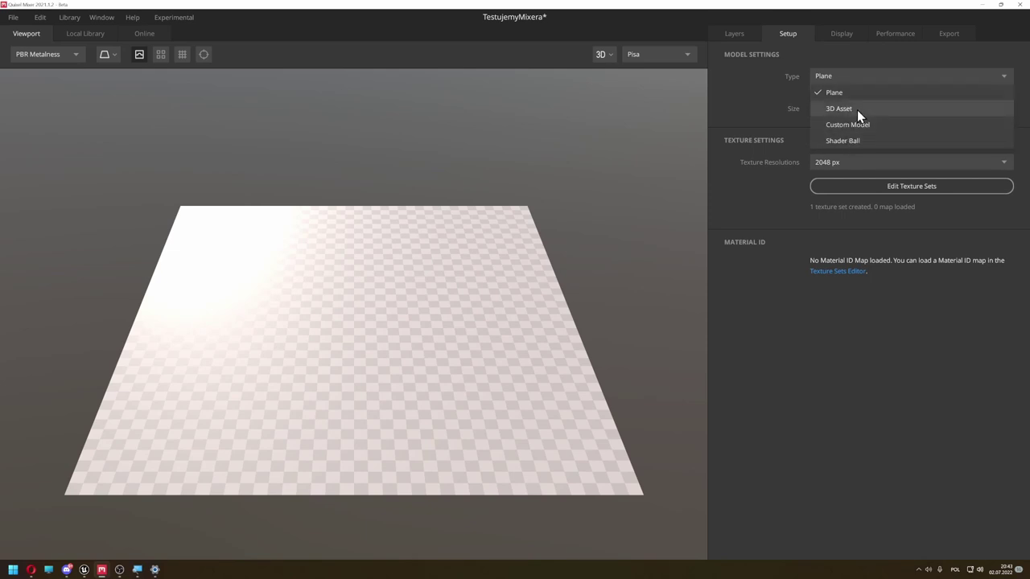
pyautogui.click(785, 82)
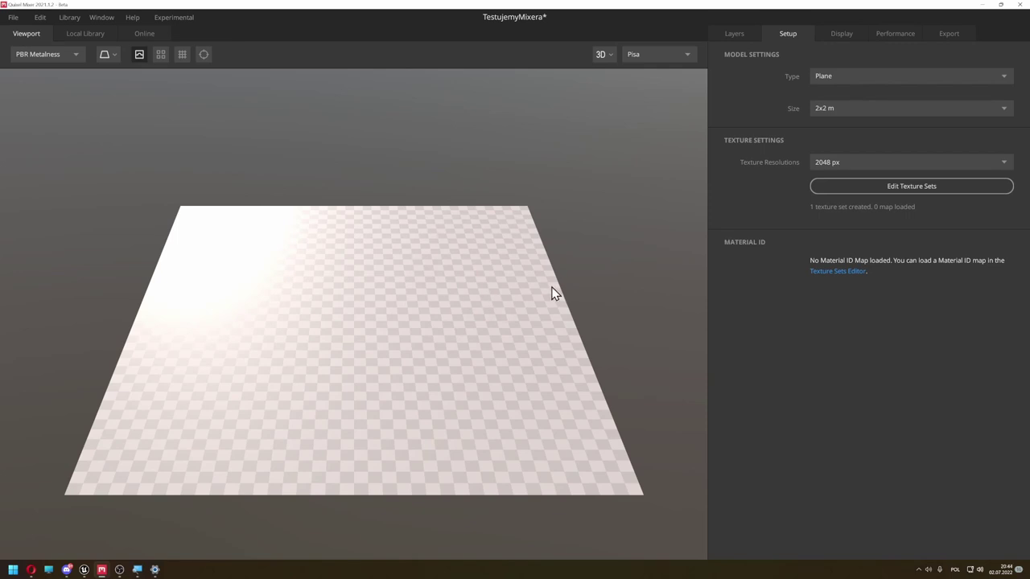
pyautogui.click(736, 36)
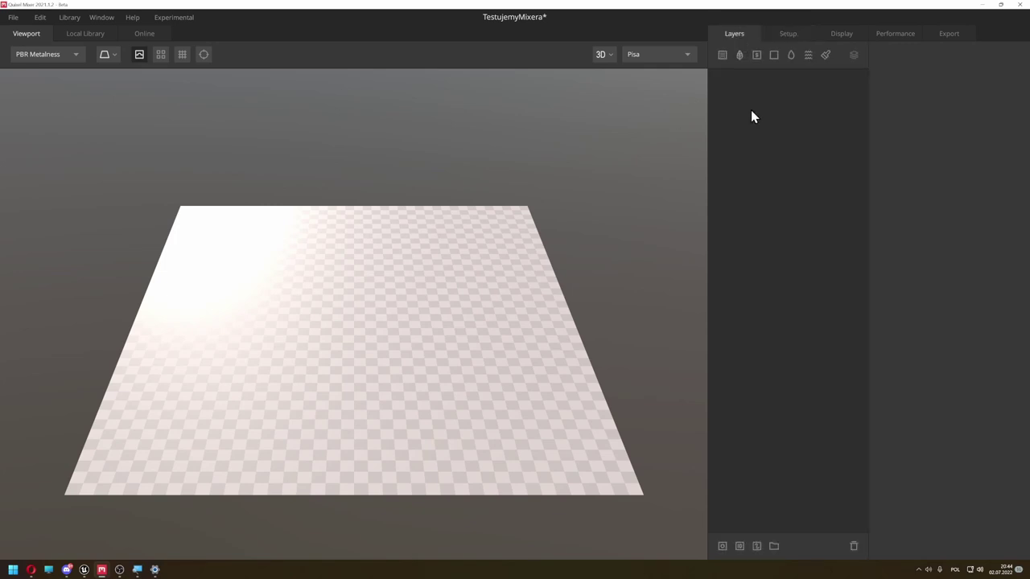
# - Add a Solid layer with red albedo, then a second Solid layer above it
pyautogui.click(773, 55)
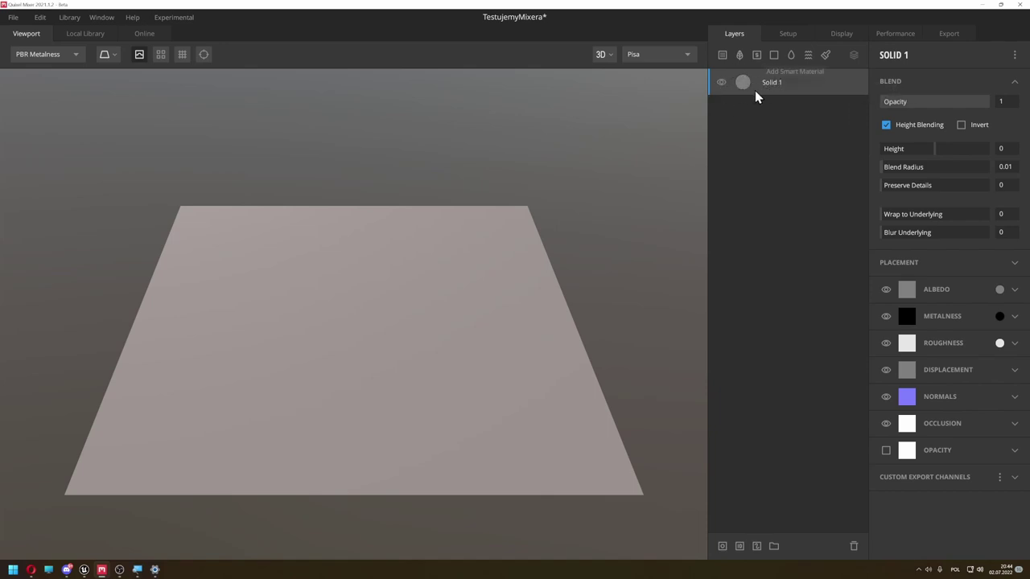
pyautogui.click(1000, 291)
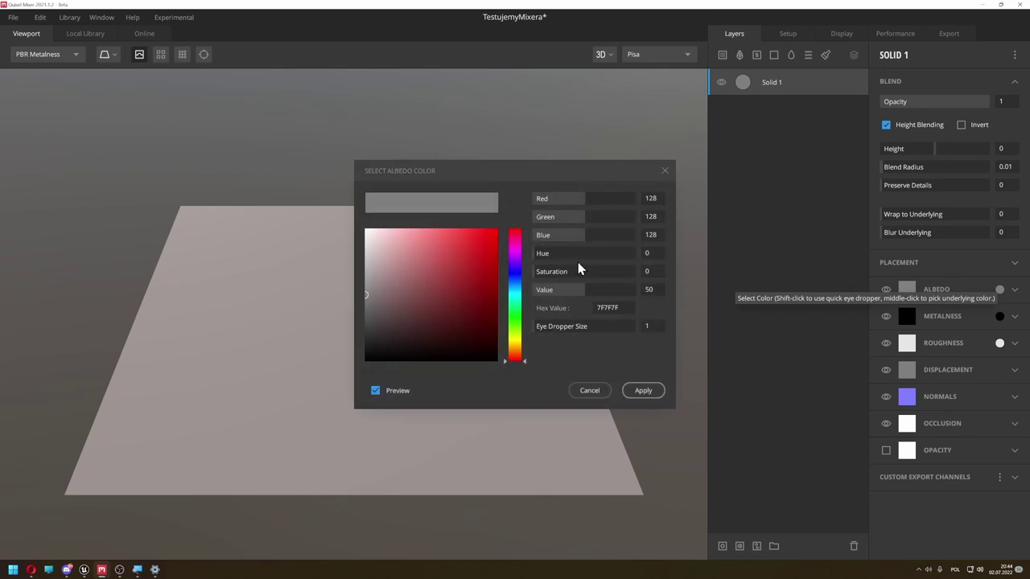
pyautogui.click(497, 231)
pyautogui.click(653, 392)
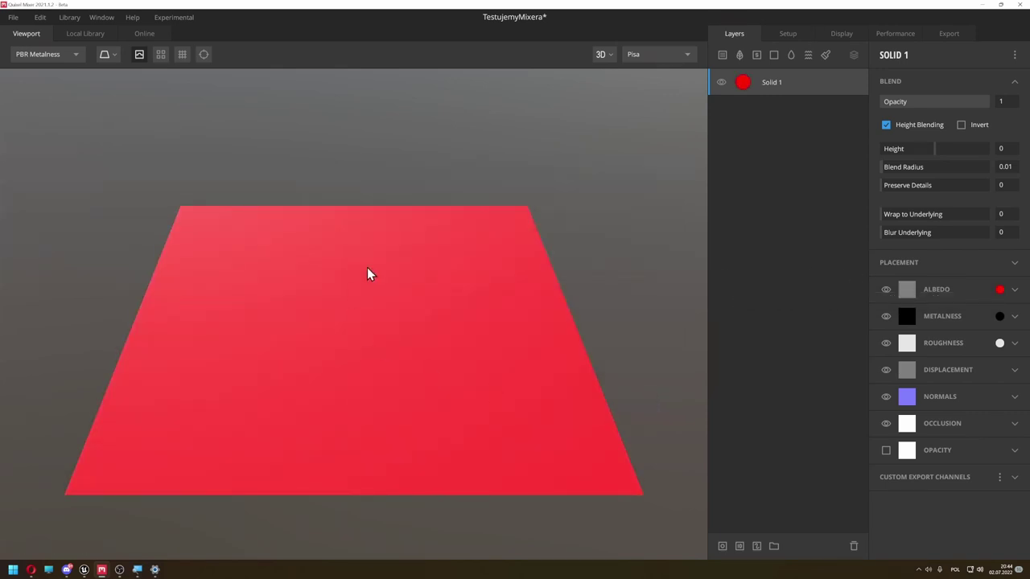
pyautogui.click(773, 56)
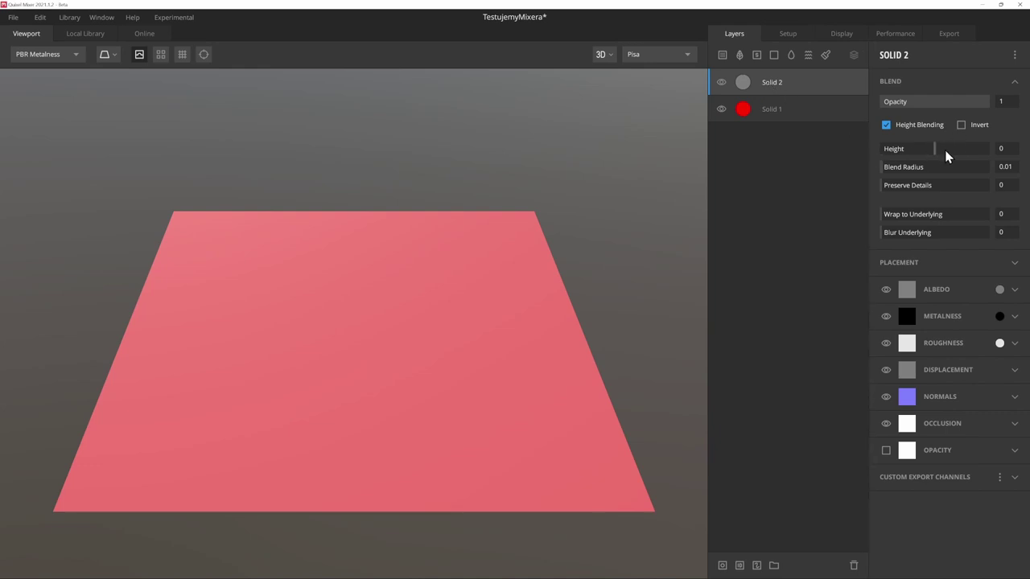
# - Vary Solid 2's blend height with displacement preview on, then delete Solid 2
pyautogui.moveTo(934, 151)
pyautogui.mouseDown()
pyautogui.moveTo(958, 150)
pyautogui.moveTo(910, 151)
pyautogui.mouseUp()
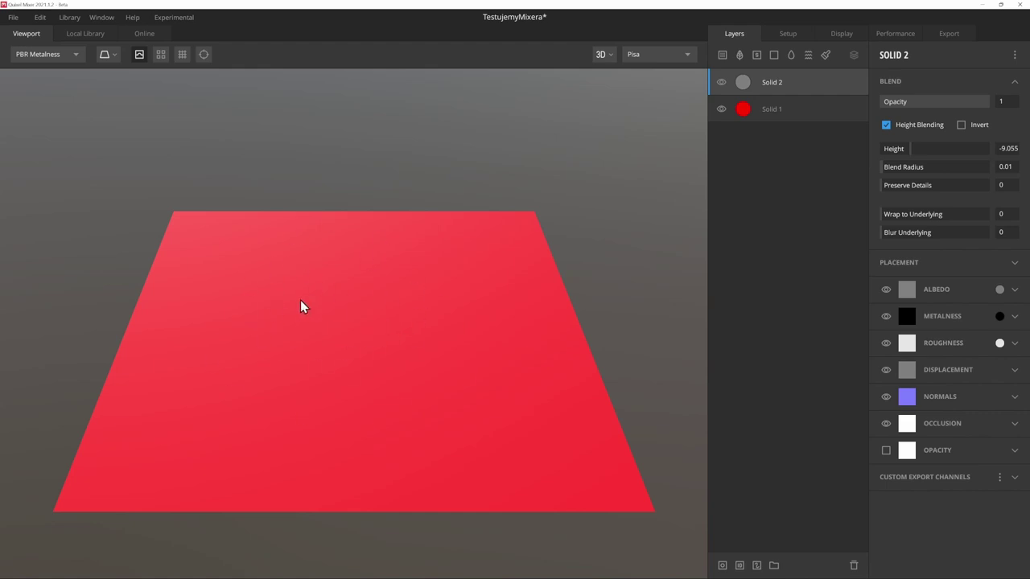
pyautogui.moveTo(911, 151)
pyautogui.mouseDown()
pyautogui.moveTo(951, 161)
pyautogui.moveTo(913, 152)
pyautogui.moveTo(922, 151)
pyautogui.mouseUp()
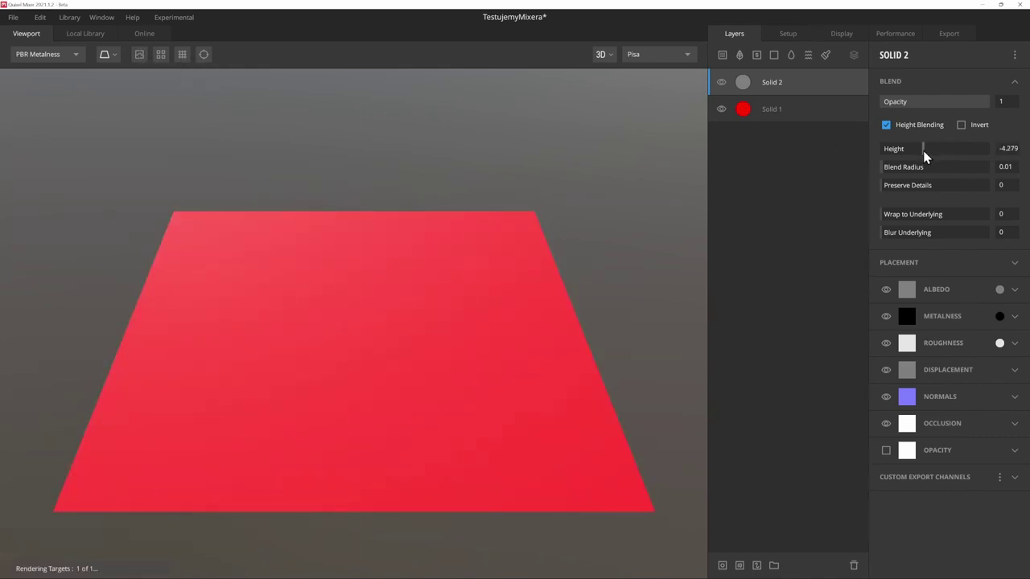
pyautogui.click(137, 56)
pyautogui.moveTo(924, 148)
pyautogui.mouseDown()
pyautogui.moveTo(974, 149)
pyautogui.moveTo(915, 158)
pyautogui.moveTo(948, 157)
pyautogui.moveTo(931, 166)
pyautogui.moveTo(938, 157)
pyautogui.mouseUp()
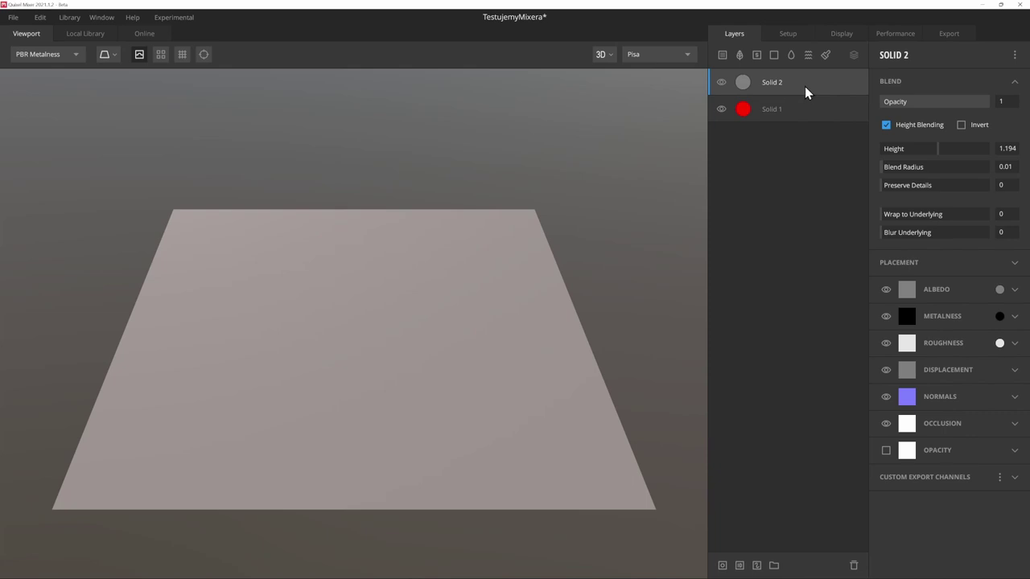
pyautogui.press('Delete')
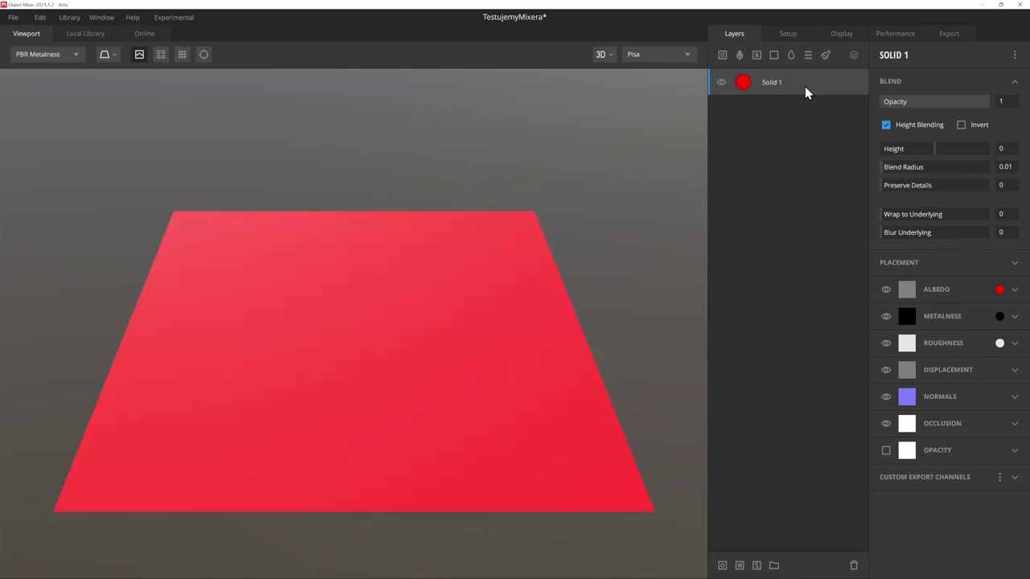
# - Delete the red Solid 1 layer
pyautogui.press('Delete')
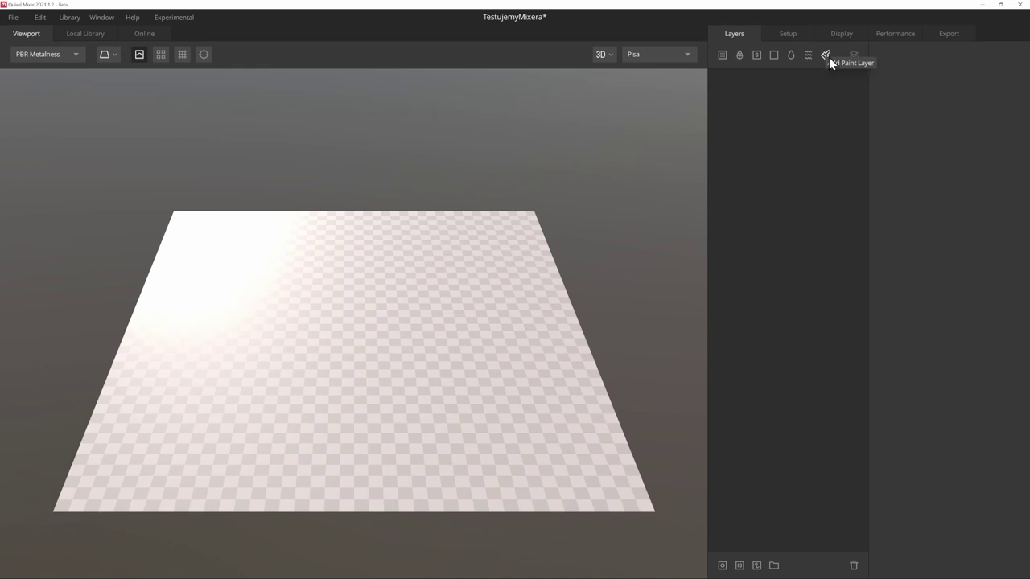
# - Browse the surface materials, check Online assets, then switch to the Local Library
pyautogui.click(721, 57)
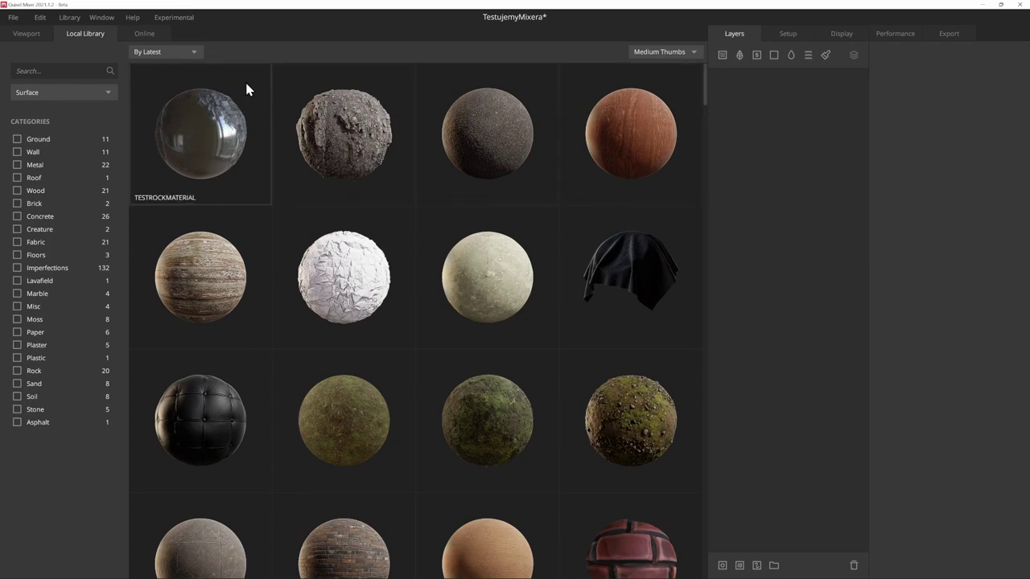
pyautogui.scroll(-1, 247, 88)
pyautogui.scroll(-3, 247, 89)
pyautogui.scroll(-3, 247, 89)
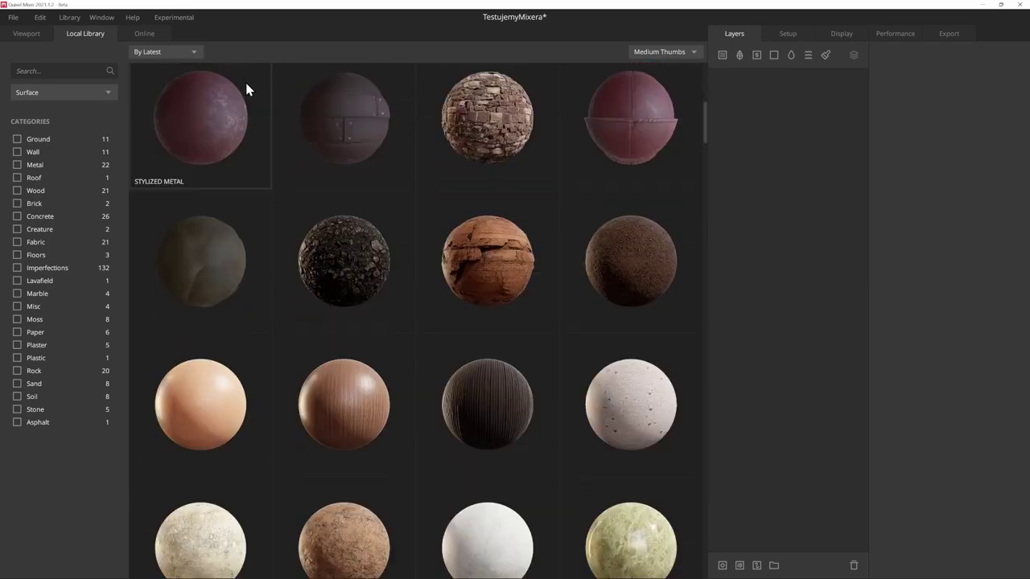
pyautogui.scroll(-3, 247, 89)
pyautogui.scroll(-3, 247, 89)
pyautogui.scroll(-1, 245, 80)
pyautogui.scroll(6, 241, 81)
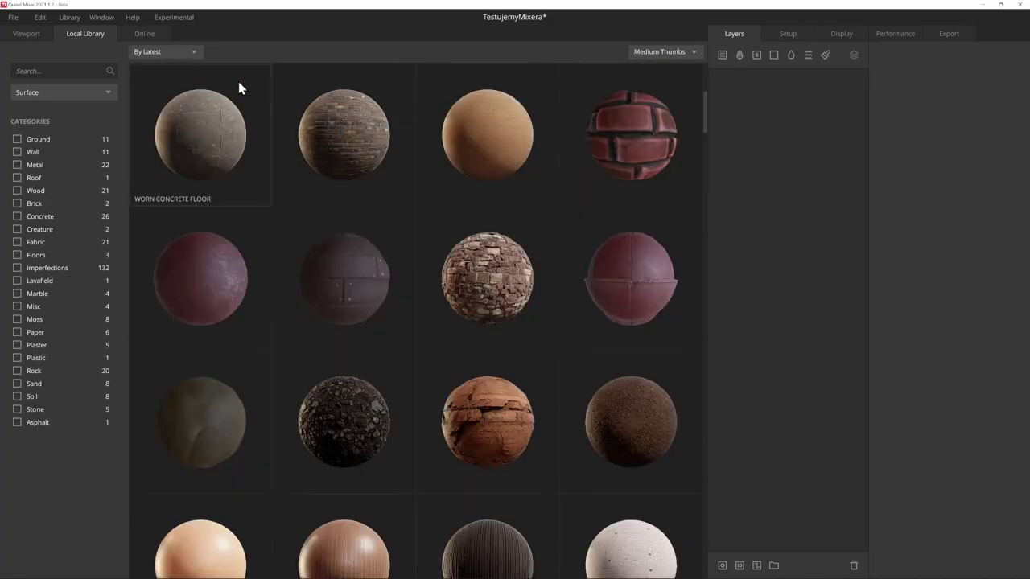
pyautogui.scroll(-2, 238, 81)
pyautogui.scroll(-3, 238, 81)
pyautogui.scroll(-2, 238, 81)
pyautogui.scroll(-1, 238, 81)
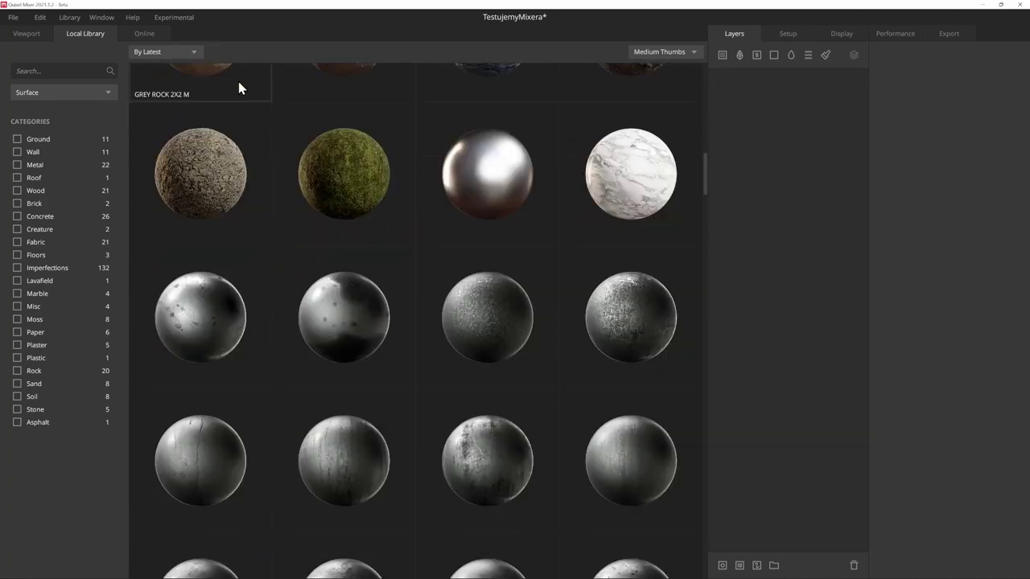
pyautogui.scroll(10, 235, 81)
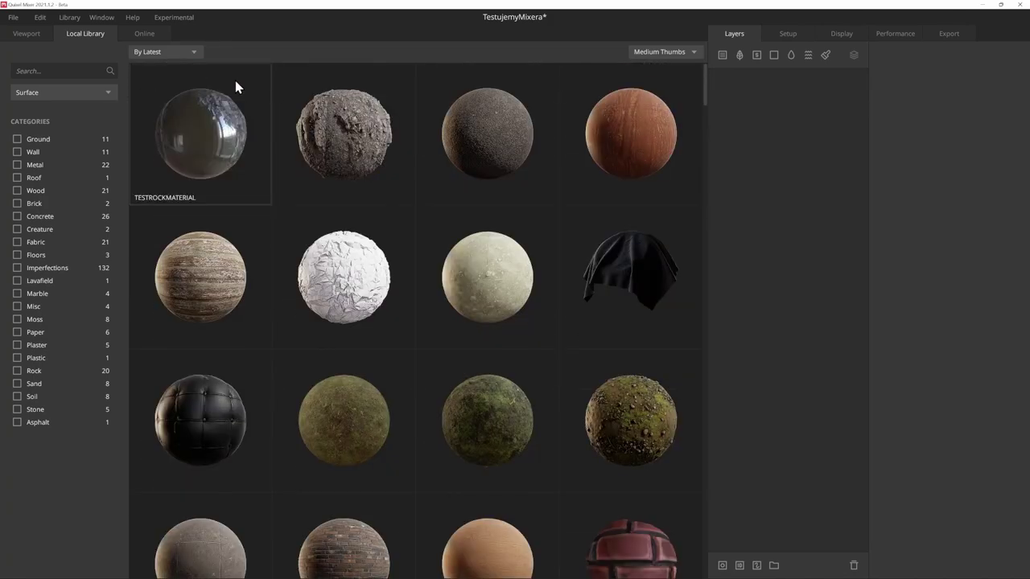
pyautogui.click(157, 36)
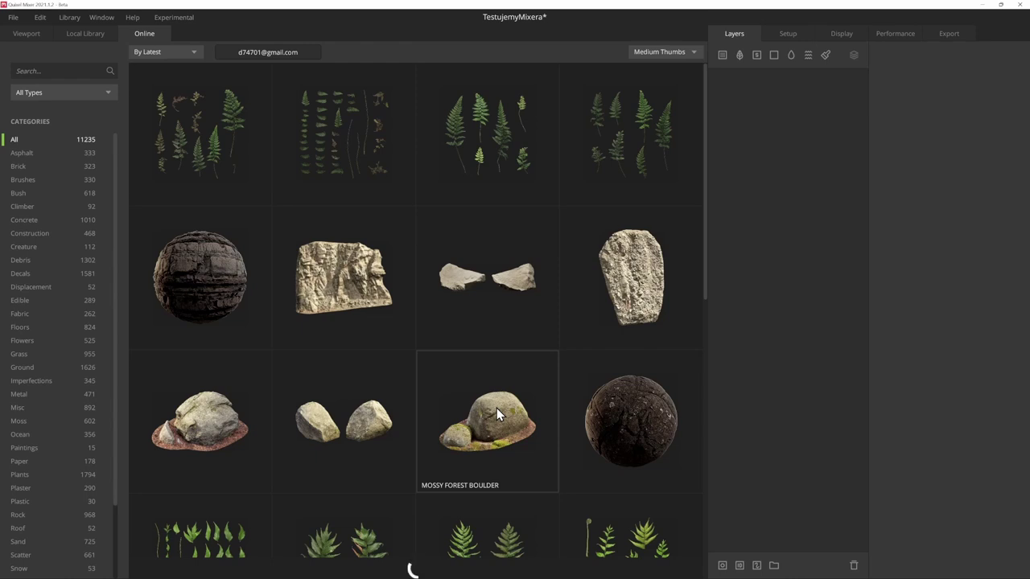
pyautogui.click(87, 33)
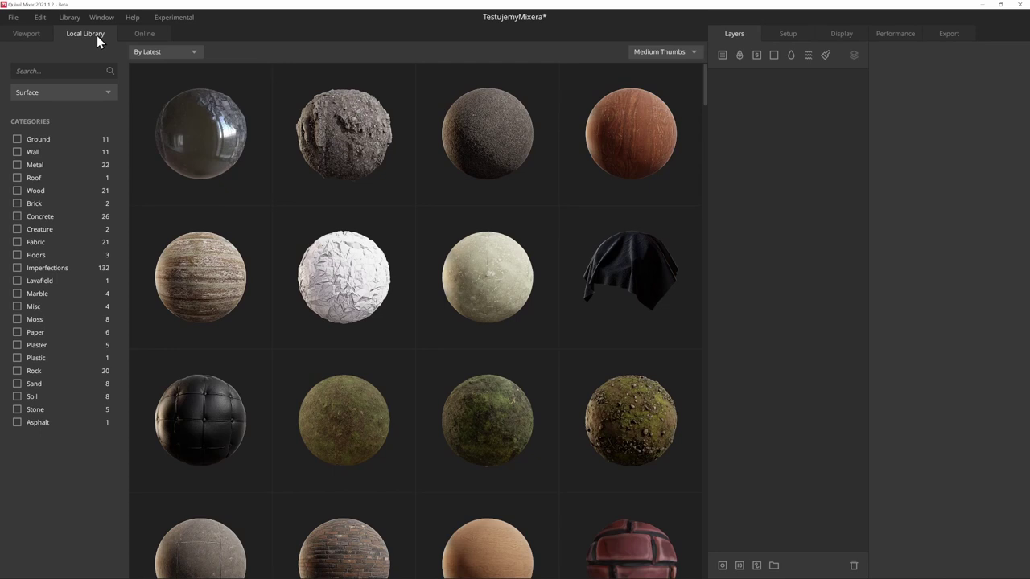
# - Add Rocky Forest Floor as a surface layer and orbit to inspect the terrain
pyautogui.click(341, 132)
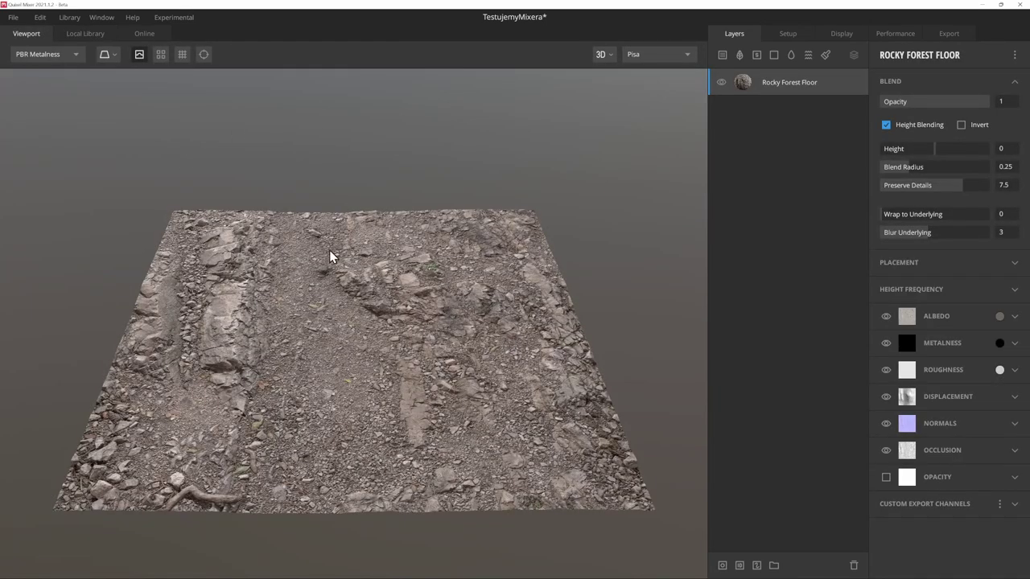
pyautogui.moveTo(392, 274)
pyautogui.mouseDown()
pyautogui.moveTo(491, 347)
pyautogui.moveTo(474, 311)
pyautogui.moveTo(419, 320)
pyautogui.moveTo(475, 338)
pyautogui.moveTo(457, 305)
pyautogui.moveTo(405, 322)
pyautogui.moveTo(501, 354)
pyautogui.moveTo(418, 325)
pyautogui.moveTo(492, 327)
pyautogui.moveTo(500, 340)
pyautogui.mouseUp()
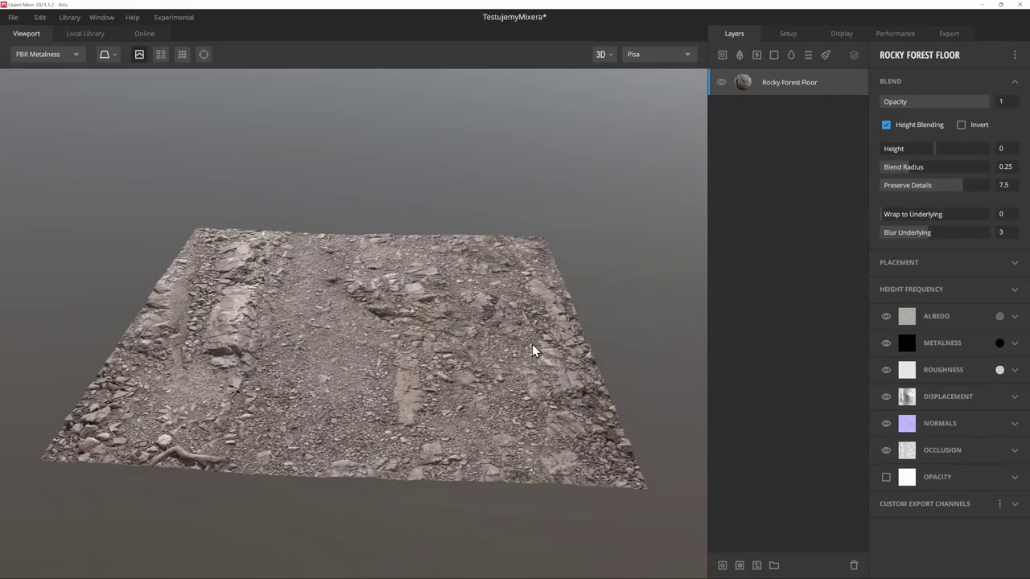
pyautogui.moveTo(531, 346)
pyautogui.mouseDown()
pyautogui.moveTo(436, 321)
pyautogui.moveTo(459, 349)
pyautogui.moveTo(415, 342)
pyautogui.moveTo(615, 350)
pyautogui.moveTo(509, 315)
pyautogui.moveTo(466, 345)
pyautogui.moveTo(478, 339)
pyautogui.moveTo(358, 247)
pyautogui.moveTo(453, 299)
pyautogui.moveTo(432, 287)
pyautogui.moveTo(444, 215)
pyautogui.moveTo(378, 196)
pyautogui.moveTo(454, 221)
pyautogui.moveTo(473, 239)
pyautogui.moveTo(344, 242)
pyautogui.moveTo(414, 283)
pyautogui.moveTo(248, 248)
pyautogui.moveTo(394, 225)
pyautogui.moveTo(457, 320)
pyautogui.moveTo(331, 295)
pyautogui.moveTo(368, 276)
pyautogui.moveTo(409, 307)
pyautogui.moveTo(427, 287)
pyautogui.moveTo(414, 294)
pyautogui.mouseUp()
pyautogui.scroll(5, 412, 295)
pyautogui.scroll(-6, 412, 296)
pyautogui.scroll(3, 412, 293)
pyautogui.scroll(2, 413, 296)
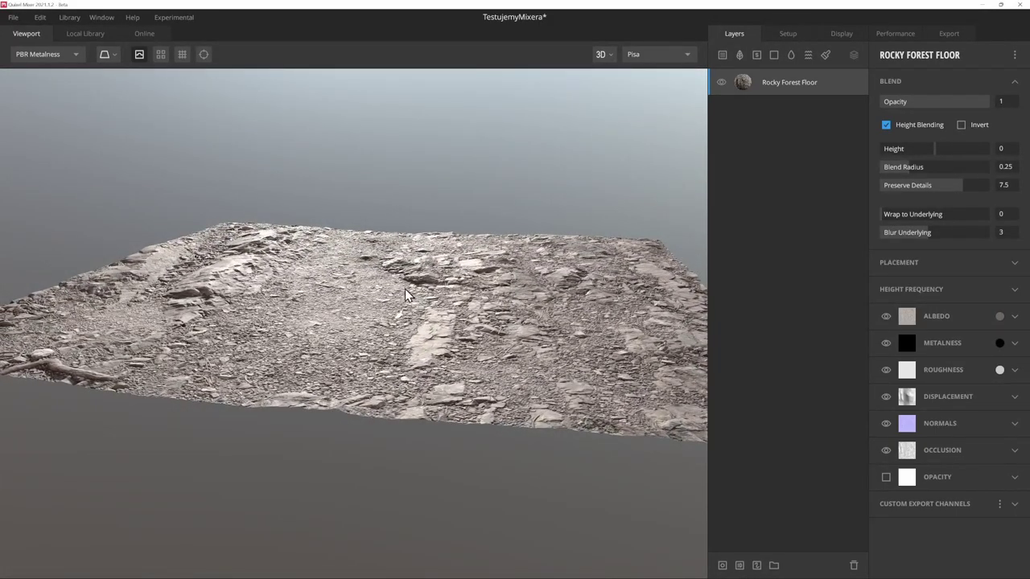
pyautogui.moveTo(405, 289); pyautogui.dragTo(566, 275)
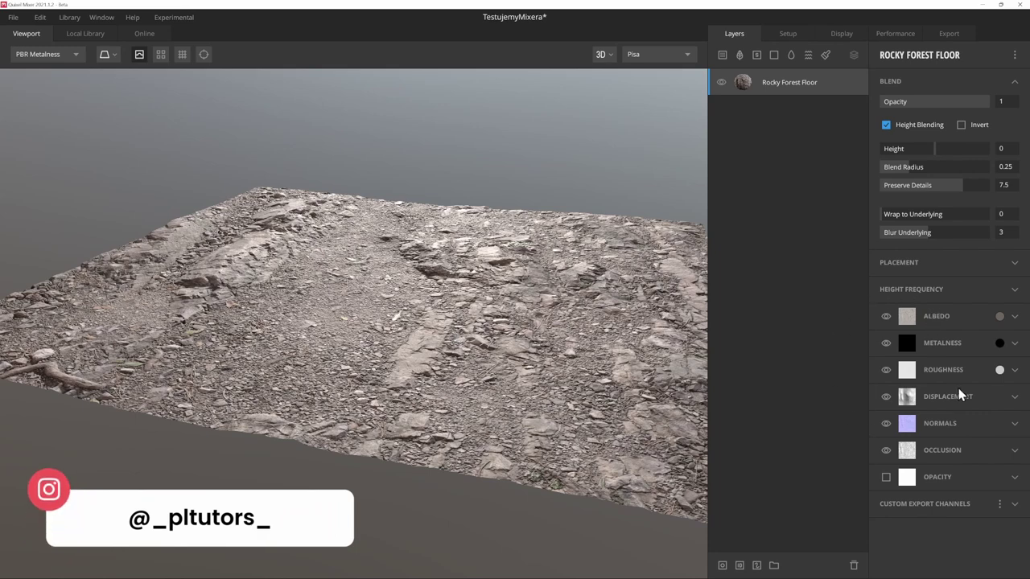
# - Tint the Rocky Forest Floor albedo warm brown (715A48) and review the terrain
pyautogui.click(998, 316)
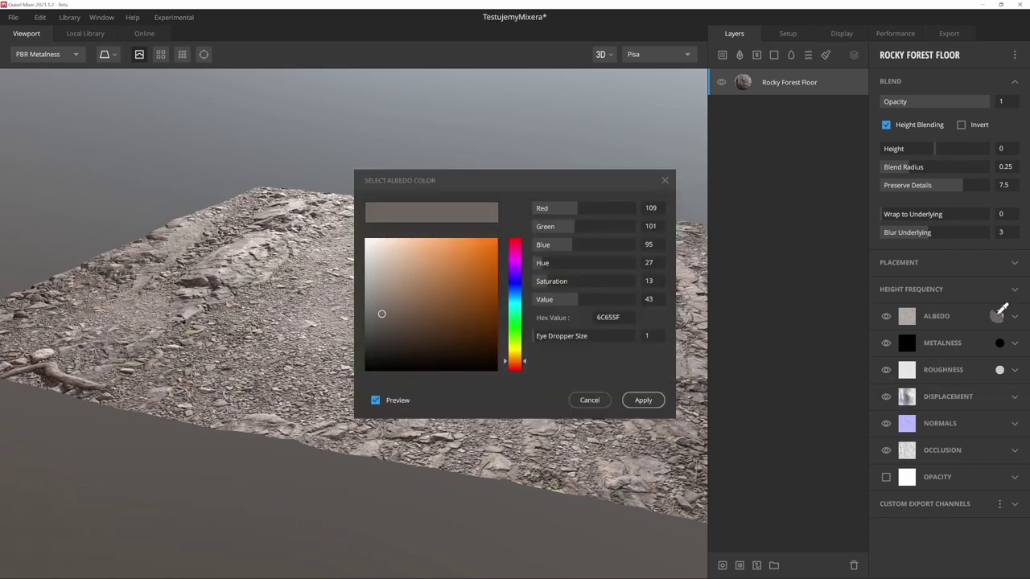
pyautogui.moveTo(555, 180); pyautogui.dragTo(676, 194)
pyautogui.click(505, 322)
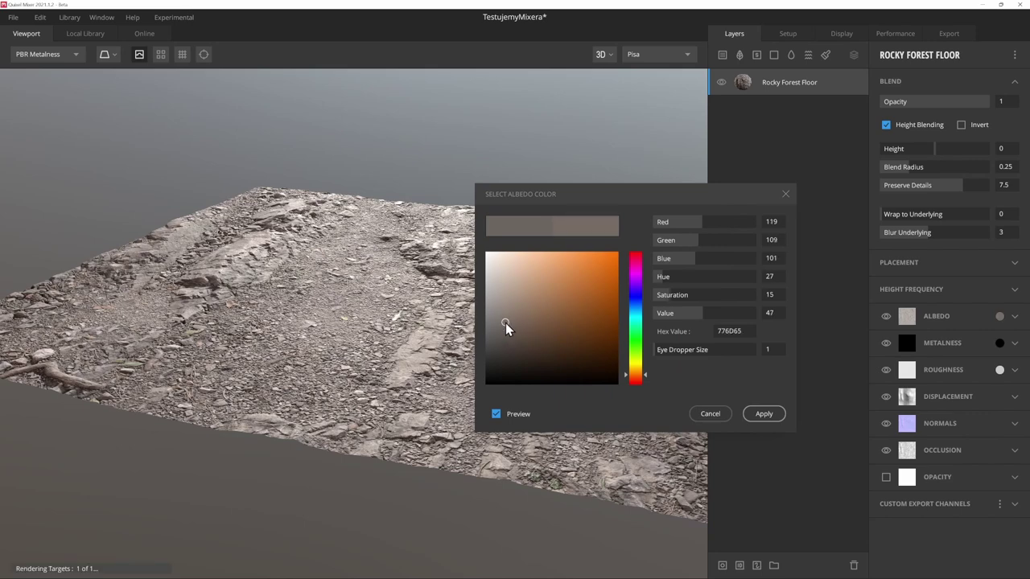
pyautogui.moveTo(505, 322)
pyautogui.mouseDown()
pyautogui.moveTo(518, 304)
pyautogui.moveTo(533, 327)
pyautogui.mouseUp()
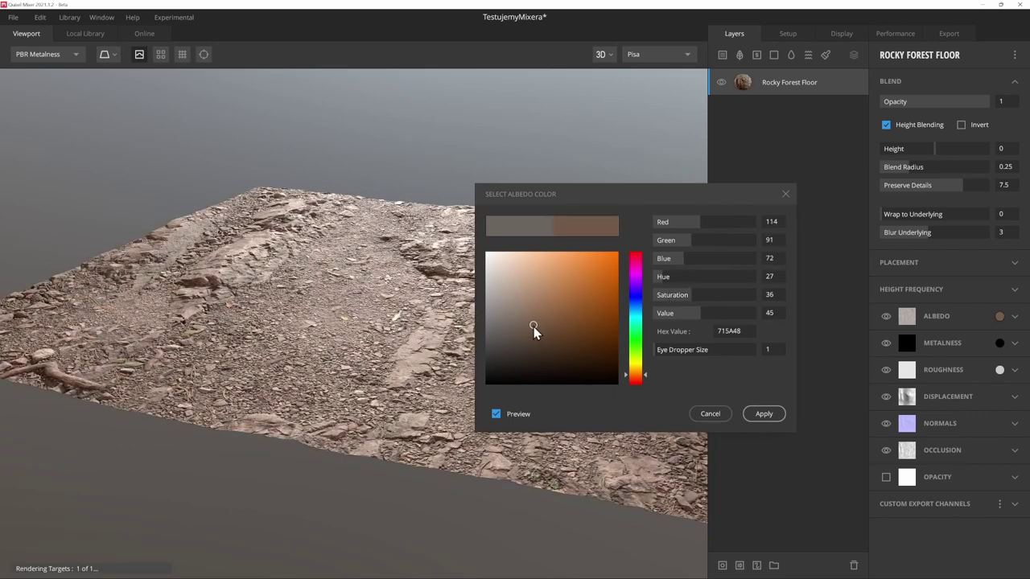
pyautogui.click(774, 414)
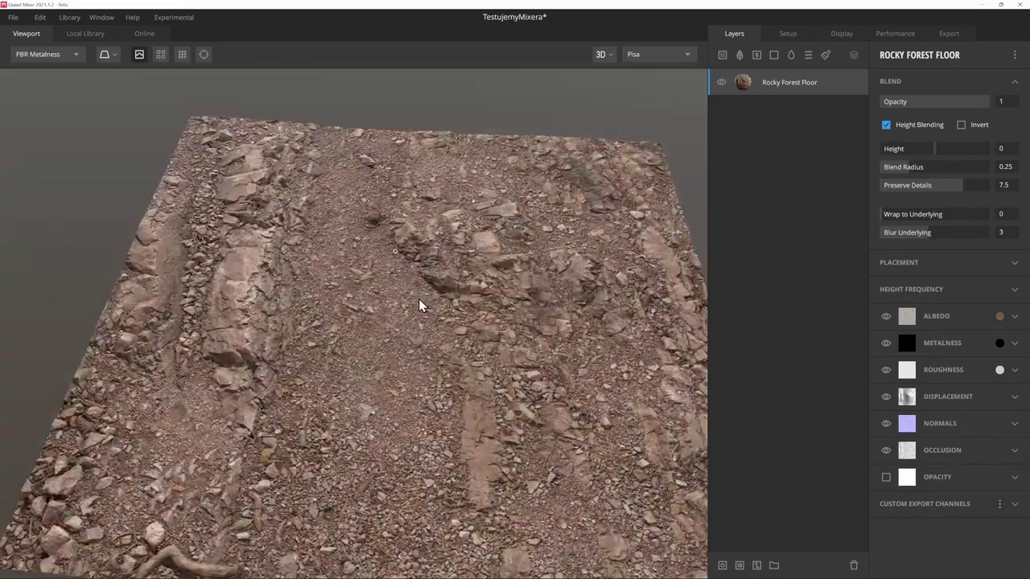
pyautogui.moveTo(418, 299); pyautogui.dragTo(406, 269)
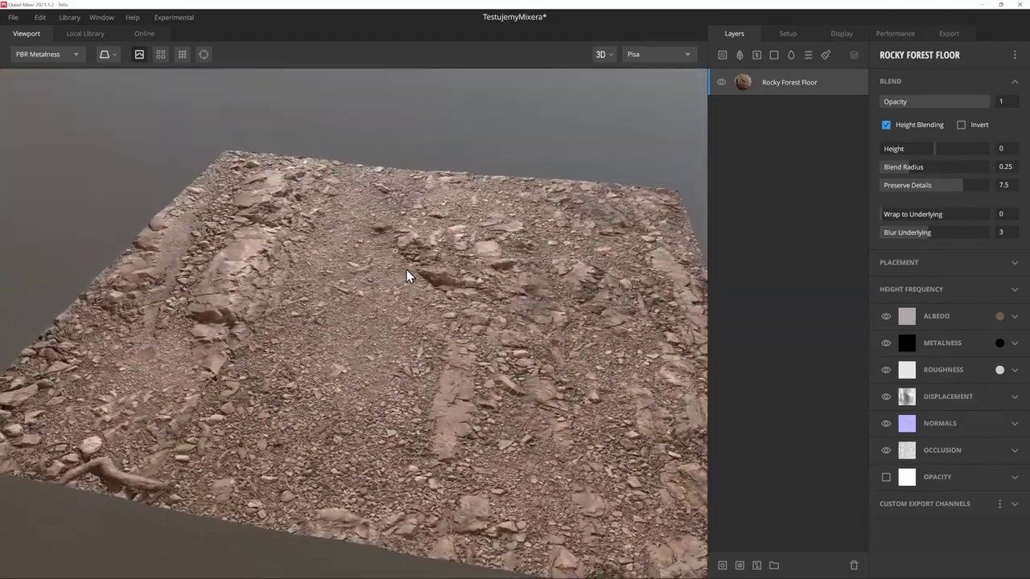
pyautogui.moveTo(406, 269); pyautogui.dragTo(406, 334)
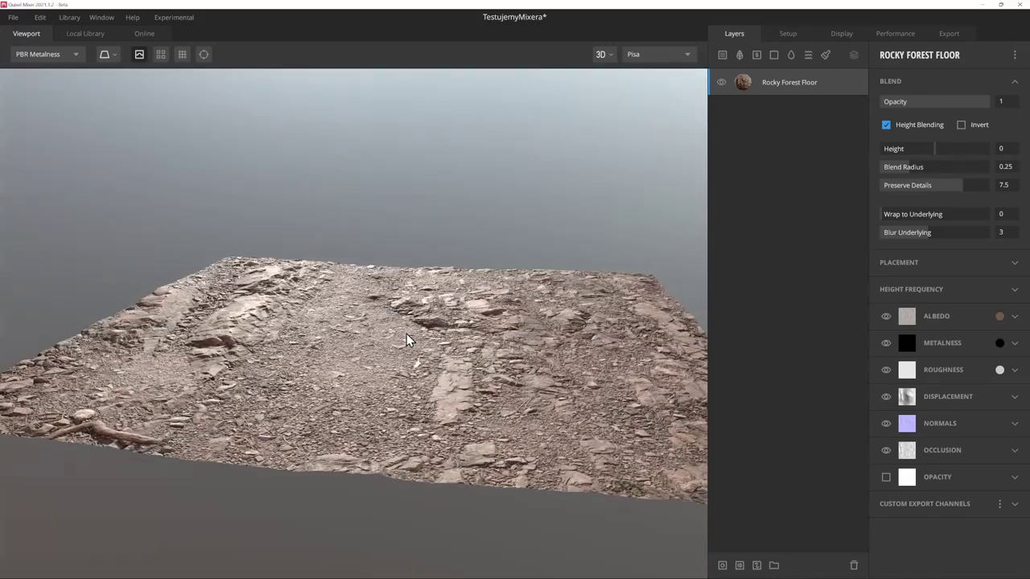
# - Set the Rocky Forest Floor displacement strength to 12.06
pyautogui.click(1013, 398)
pyautogui.moveTo(906, 457)
pyautogui.mouseDown()
pyautogui.moveTo(949, 457)
pyautogui.moveTo(907, 456)
pyautogui.mouseUp()
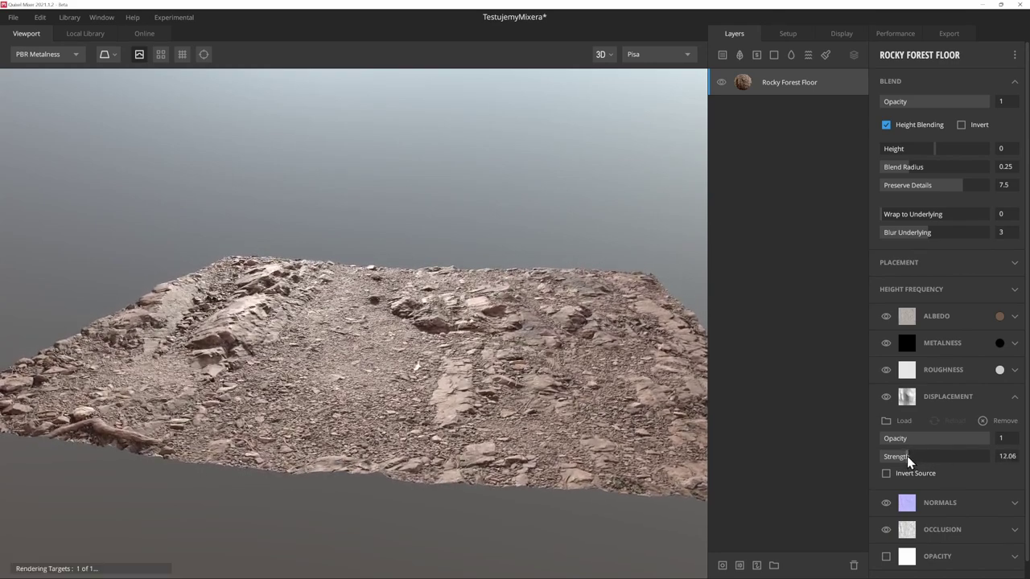
pyautogui.moveTo(691, 338)
pyautogui.mouseDown()
pyautogui.moveTo(602, 358)
pyautogui.moveTo(361, 292)
pyautogui.mouseUp()
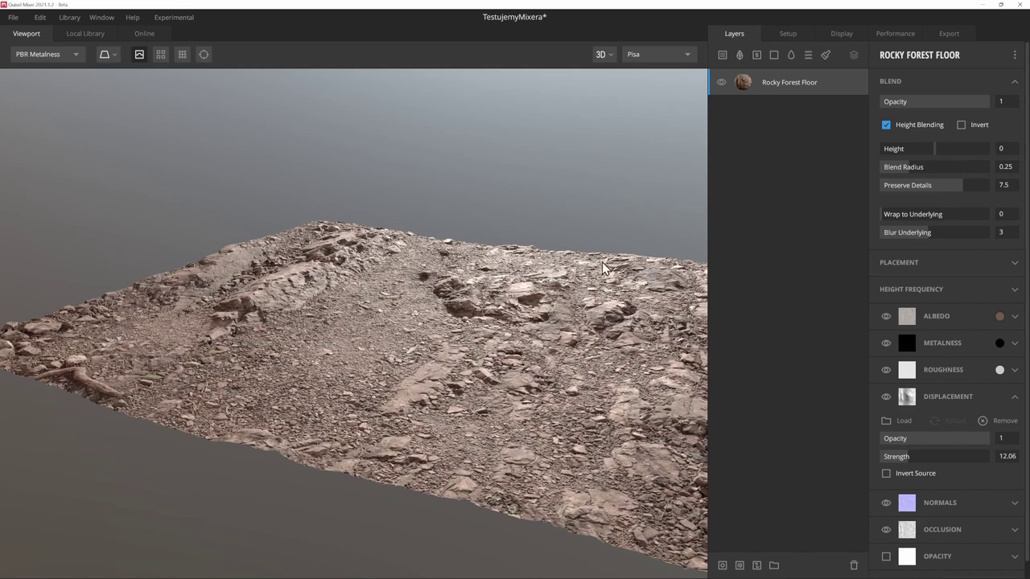
# - Add a Liquid 1 layer and set its surface threshold to -1.635 for a puddle
pyautogui.click(788, 56)
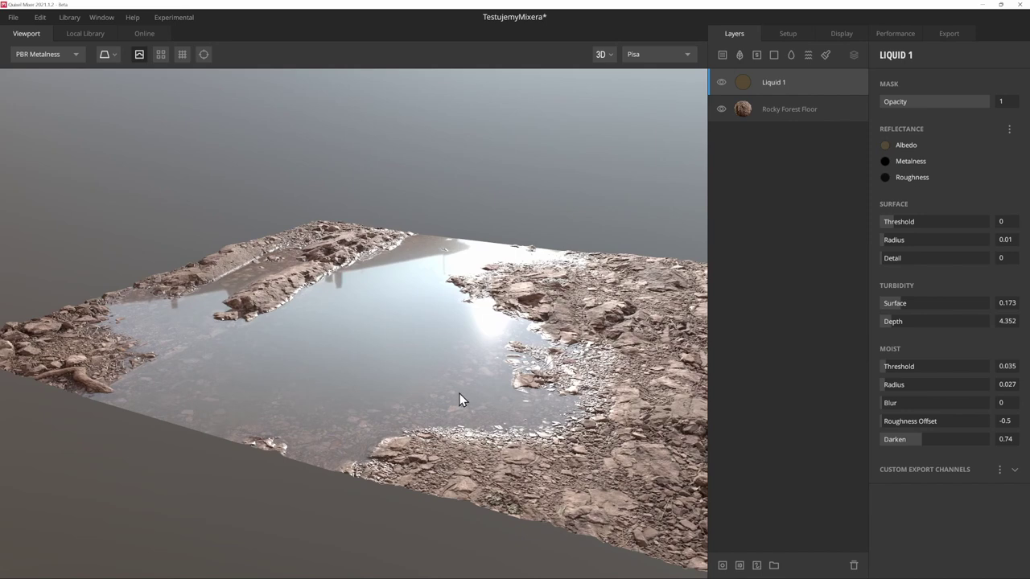
pyautogui.moveTo(459, 399); pyautogui.dragTo(443, 351)
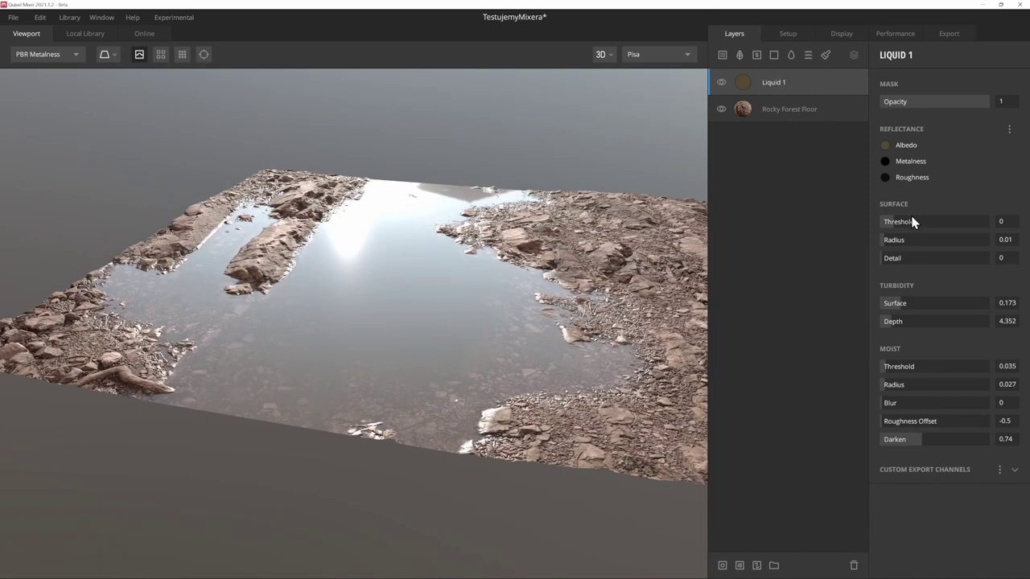
pyautogui.moveTo(891, 217); pyautogui.dragTo(910, 220)
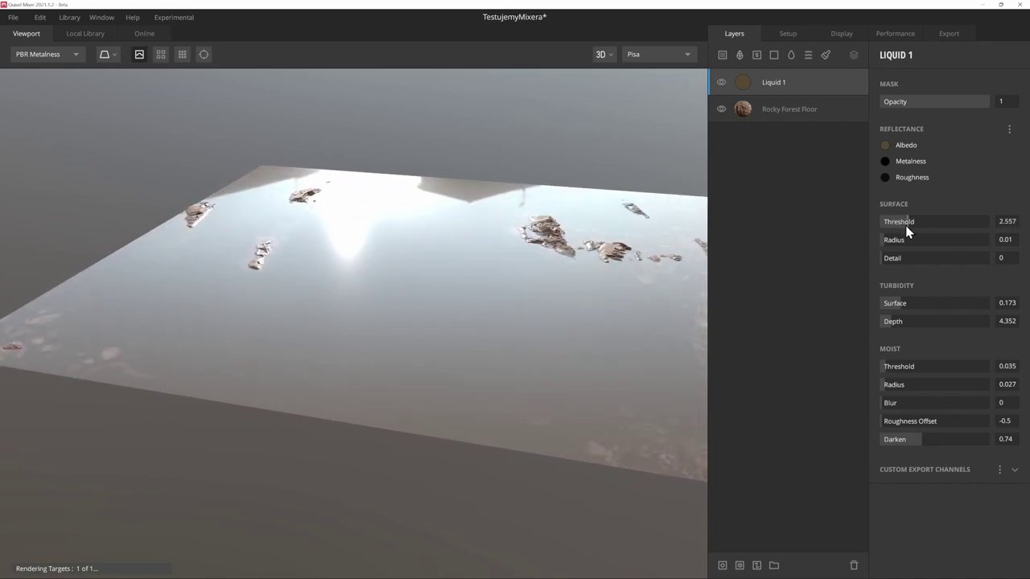
pyautogui.moveTo(910, 219)
pyautogui.mouseDown()
pyautogui.moveTo(871, 232)
pyautogui.moveTo(885, 228)
pyautogui.mouseUp()
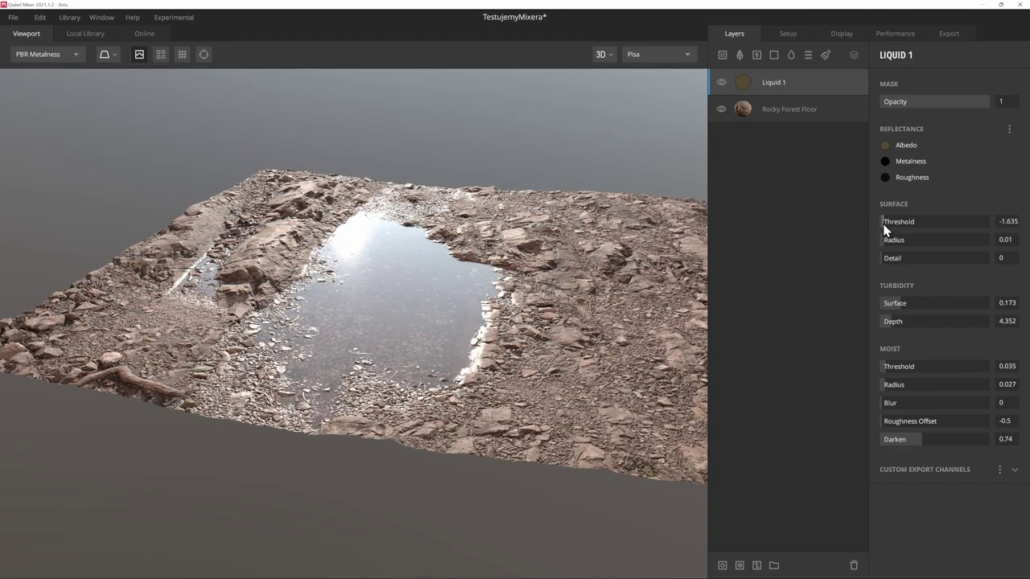
pyautogui.moveTo(508, 279)
pyautogui.mouseDown()
pyautogui.moveTo(342, 273)
pyautogui.moveTo(459, 338)
pyautogui.moveTo(487, 338)
pyautogui.moveTo(523, 292)
pyautogui.mouseUp()
pyautogui.scroll(3, 523, 291)
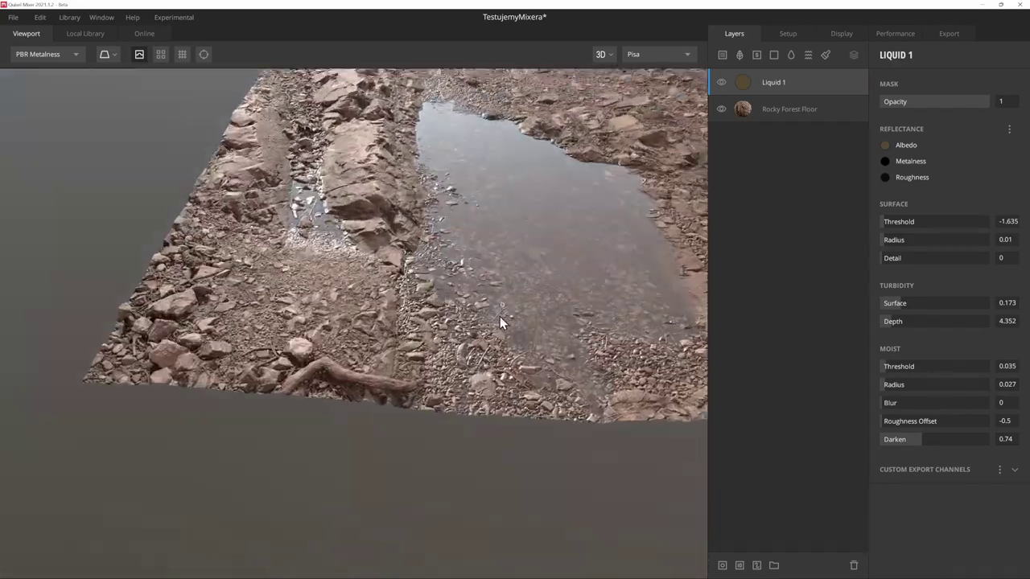
pyautogui.scroll(3, 499, 316)
pyautogui.scroll(2, 550, 260)
pyautogui.scroll(2, 544, 272)
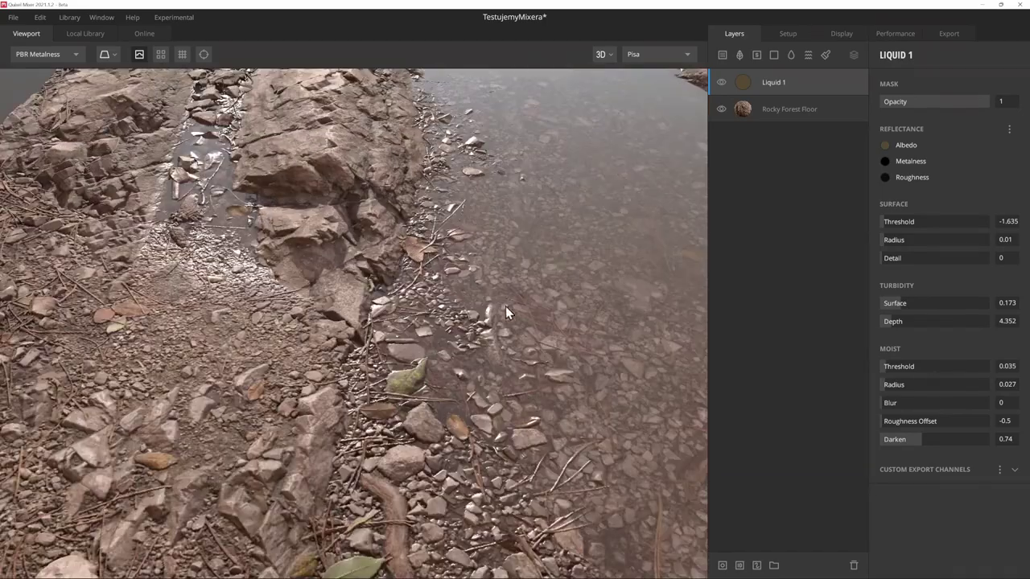
pyautogui.scroll(-3, 380, 390)
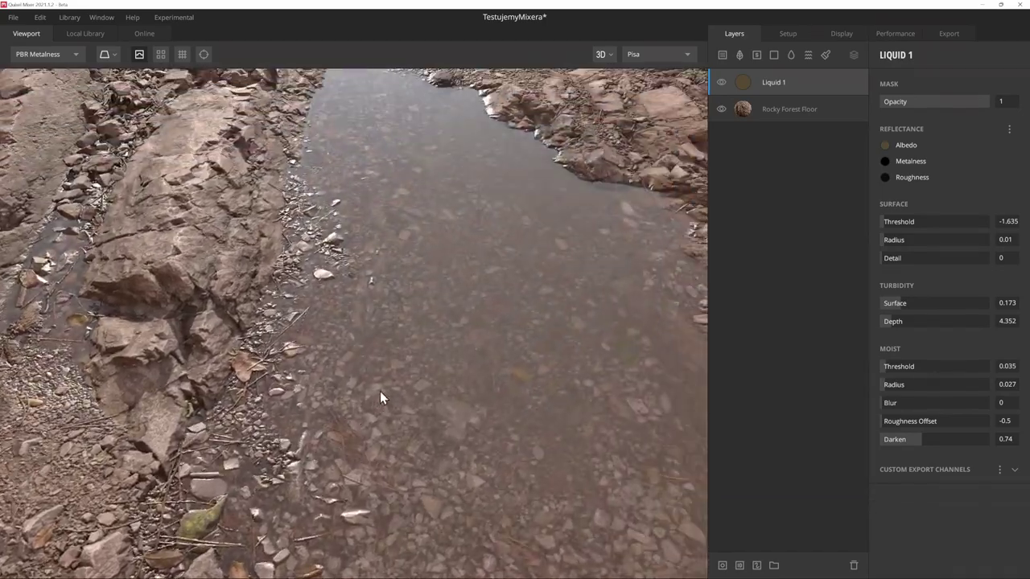
pyautogui.scroll(-2, 386, 374)
pyautogui.moveTo(386, 373)
pyautogui.mouseDown()
pyautogui.moveTo(374, 283)
pyautogui.moveTo(482, 316)
pyautogui.mouseUp()
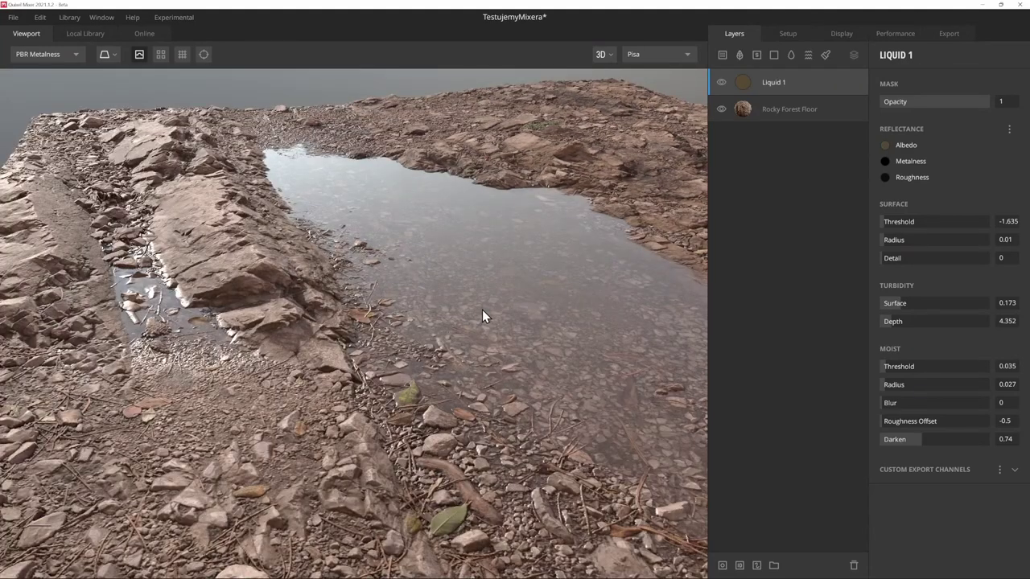
# - Set the liquid's radius to 0.019, turbidity surface to 0.472 and turbidity depth to 9.95
pyautogui.moveTo(884, 241); pyautogui.dragTo(901, 246)
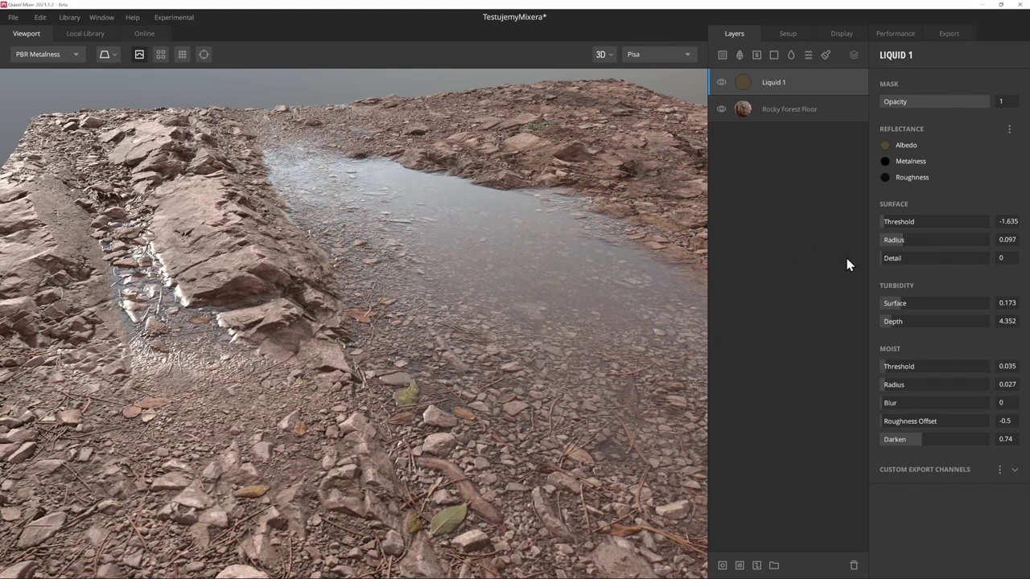
pyautogui.moveTo(900, 245); pyautogui.dragTo(885, 243)
pyautogui.moveTo(899, 306); pyautogui.dragTo(925, 321)
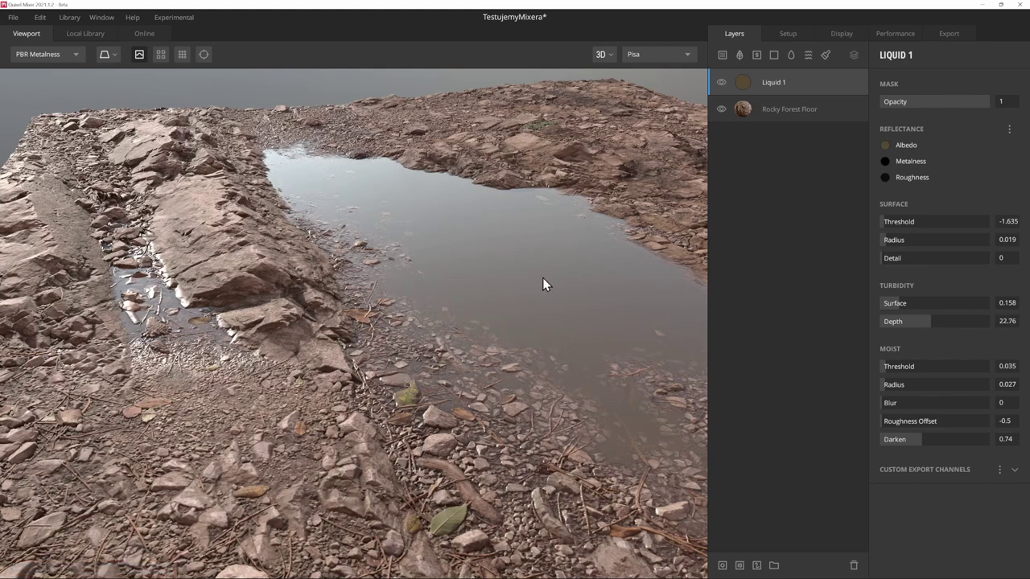
pyautogui.moveTo(926, 322)
pyautogui.mouseDown()
pyautogui.moveTo(901, 320)
pyautogui.moveTo(956, 296)
pyautogui.moveTo(919, 305)
pyautogui.moveTo(943, 303)
pyautogui.moveTo(930, 300)
pyautogui.mouseUp()
pyautogui.scroll(-3, 568, 246)
pyautogui.scroll(-2, 547, 248)
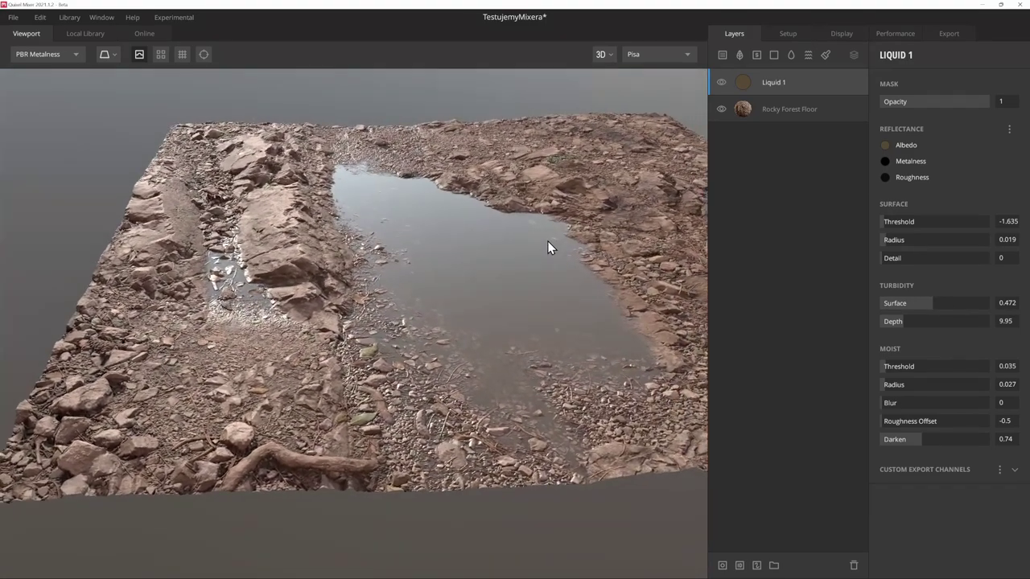
# - Try an orange puddle albedo, then cancel to keep the dark brown 574A34
pyautogui.click(885, 144)
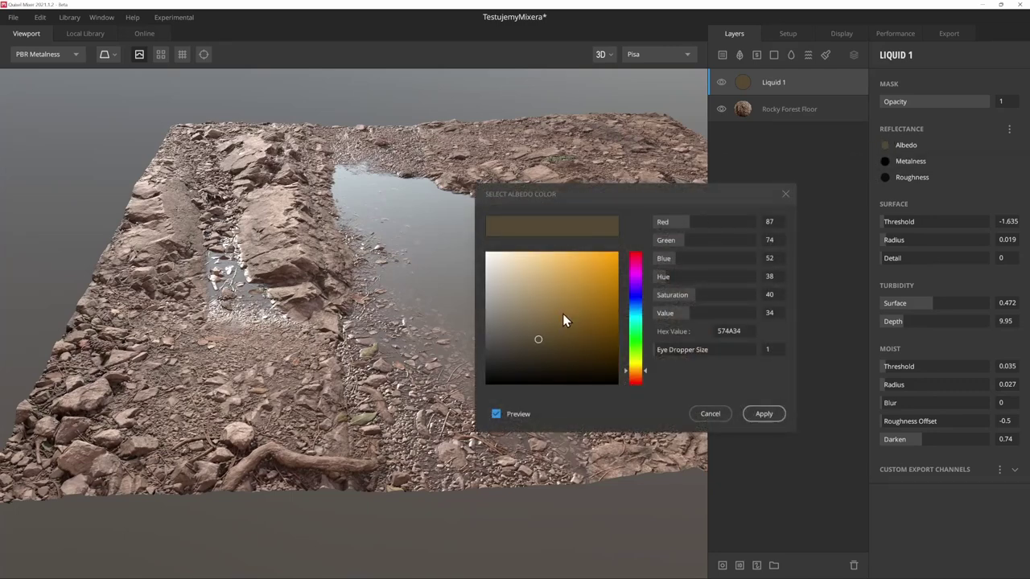
pyautogui.moveTo(562, 314)
pyautogui.mouseDown()
pyautogui.moveTo(596, 256)
pyautogui.moveTo(616, 261)
pyautogui.mouseUp()
pyautogui.moveTo(695, 194); pyautogui.dragTo(855, 190)
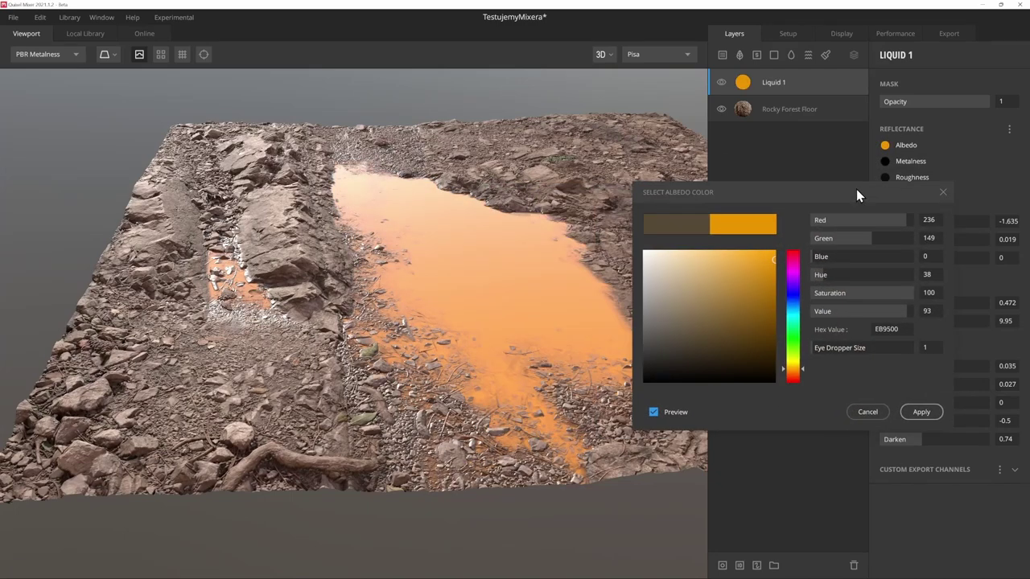
pyautogui.click(869, 410)
pyautogui.moveTo(457, 265)
pyautogui.mouseDown()
pyautogui.moveTo(554, 301)
pyautogui.moveTo(620, 297)
pyautogui.mouseUp()
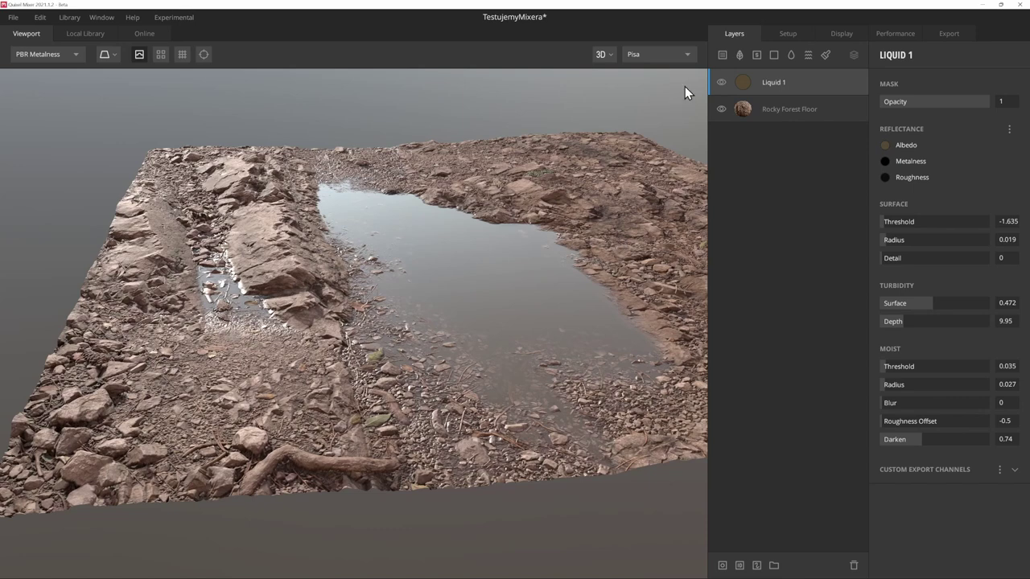
pyautogui.click(722, 55)
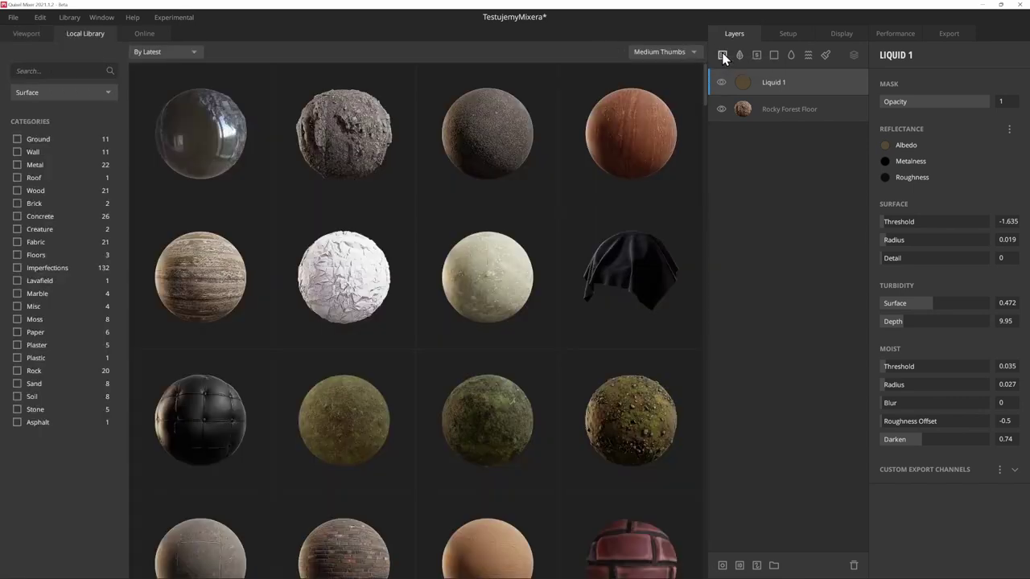
pyautogui.click(618, 405)
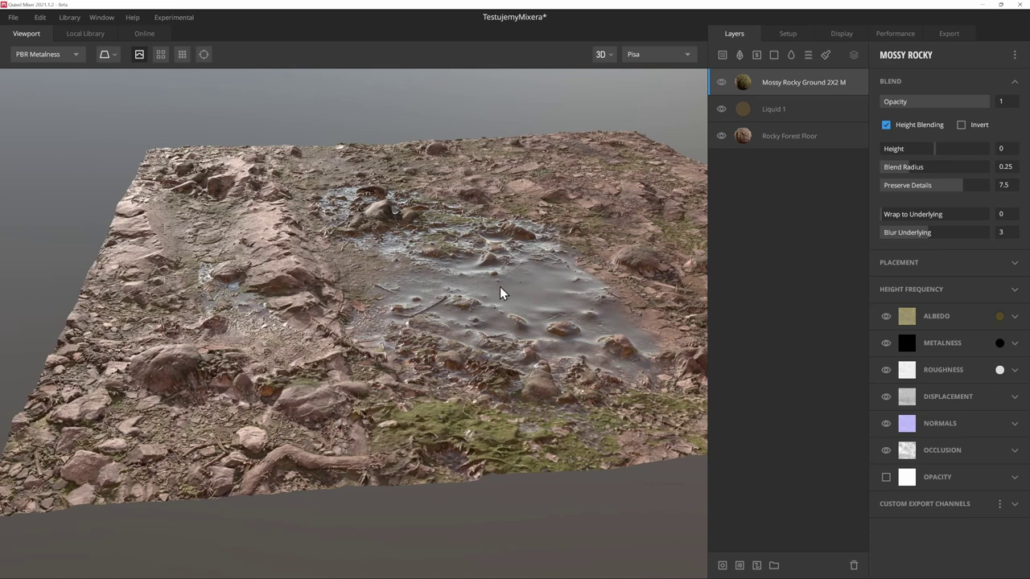
pyautogui.scroll(2, 491, 286)
pyautogui.scroll(3, 450, 296)
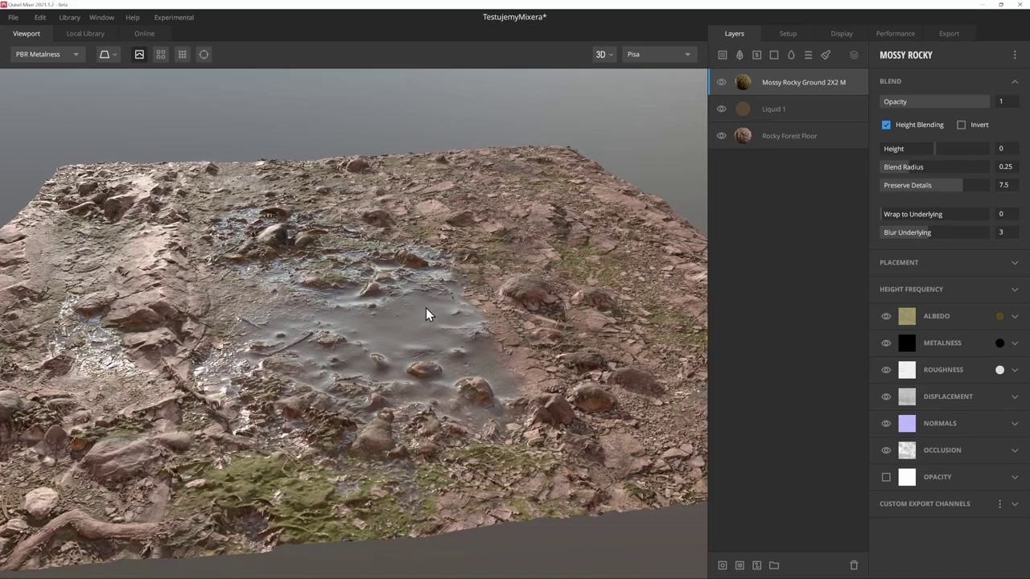
pyautogui.scroll(3, 425, 305)
pyautogui.moveTo(425, 304); pyautogui.dragTo(453, 287)
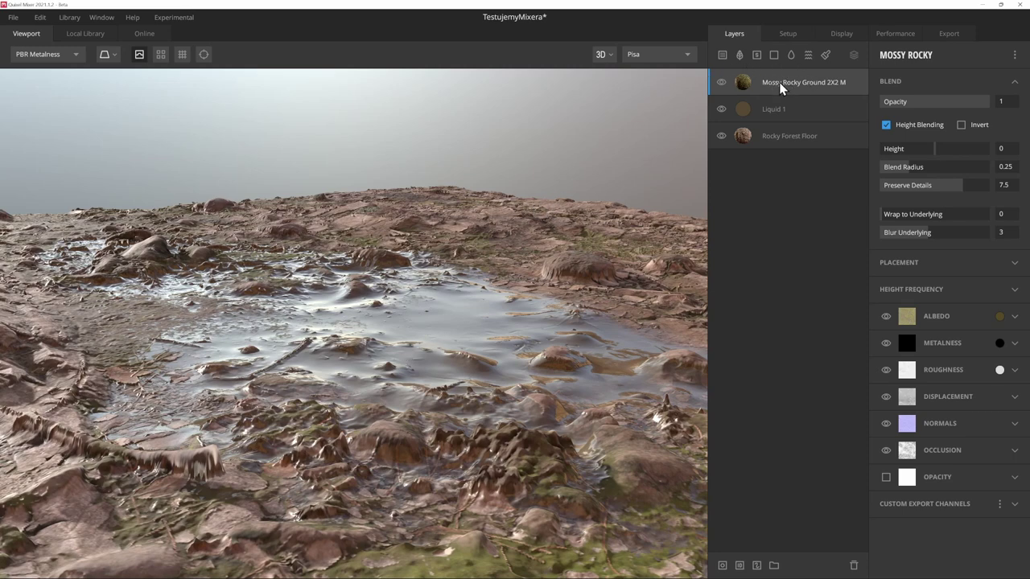
# - Hide and reshow Mossy Rocky Ground and Liquid 1 to compare the layers
pyautogui.click(721, 82)
pyautogui.click(721, 110)
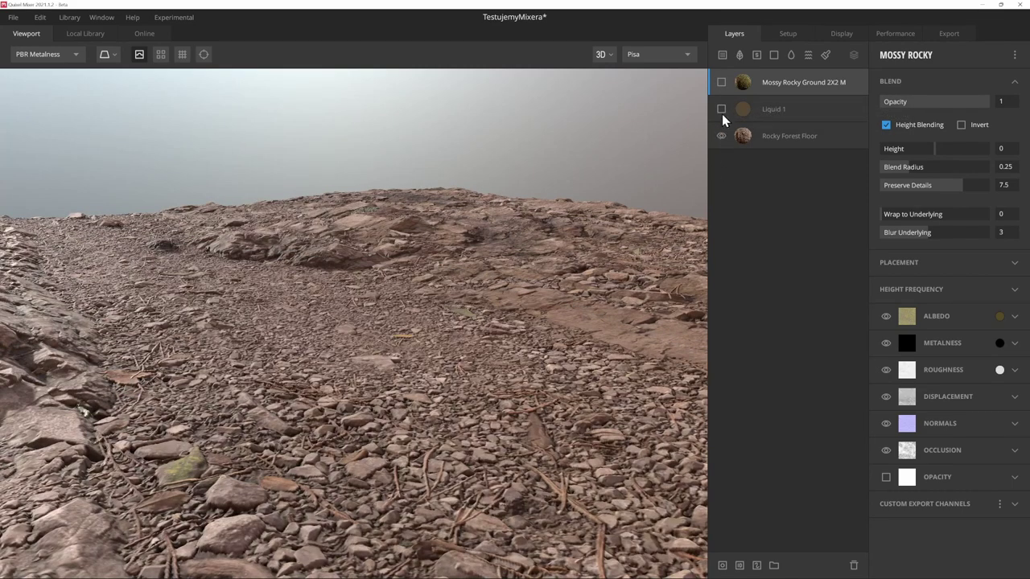
pyautogui.click(722, 109)
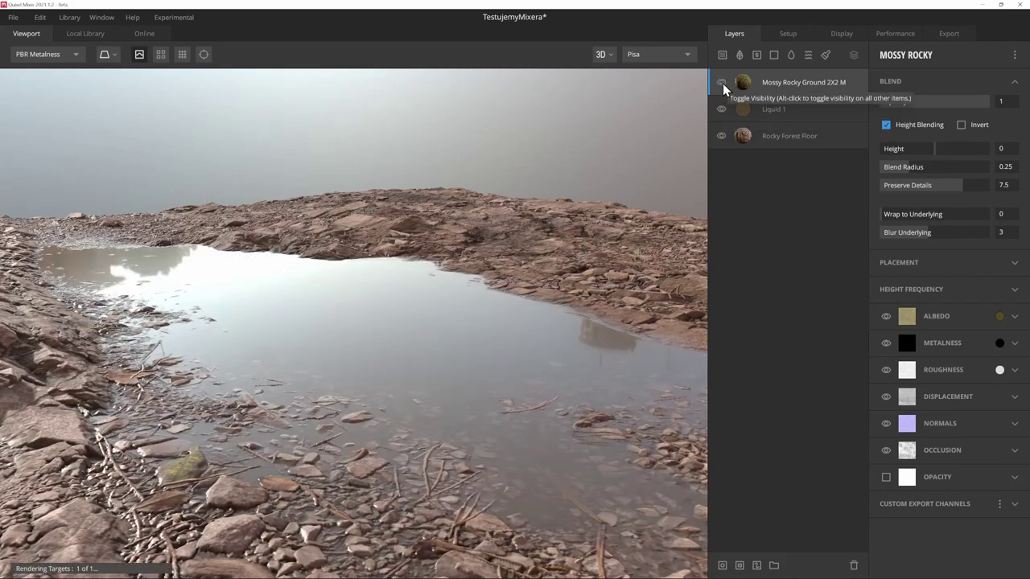
pyautogui.click(721, 82)
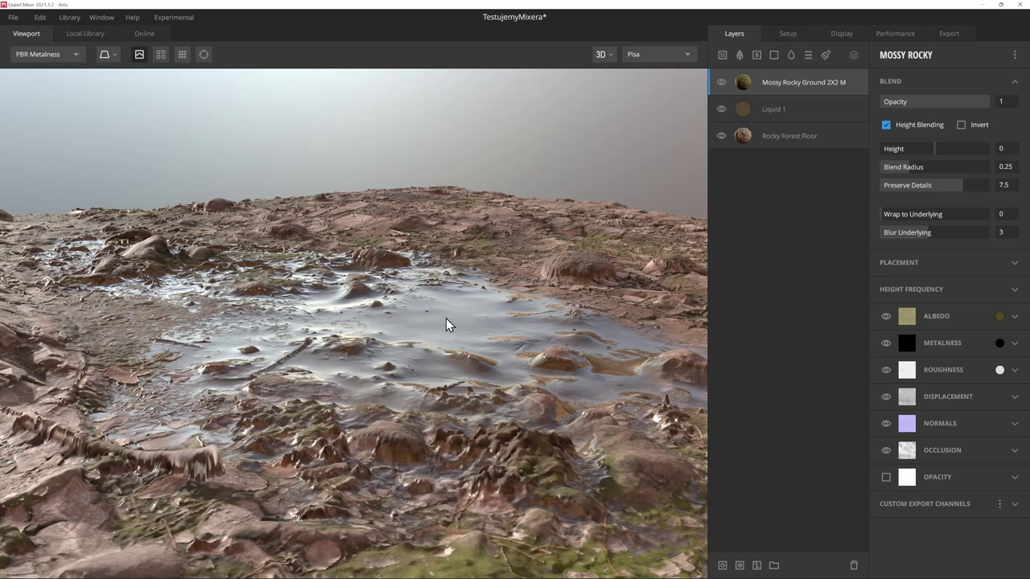
# - Move Mossy Rocky Ground below Liquid 1 in the layer stack, then select Liquid 1
pyautogui.moveTo(786, 83)
pyautogui.mouseDown()
pyautogui.moveTo(777, 74)
pyautogui.moveTo(777, 117)
pyautogui.mouseUp()
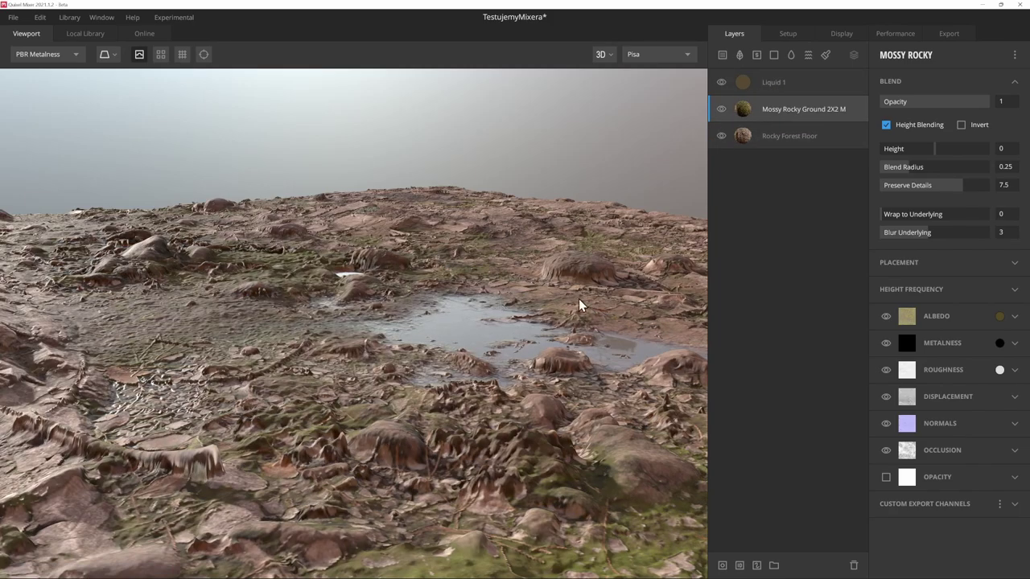
pyautogui.moveTo(578, 298); pyautogui.dragTo(541, 308)
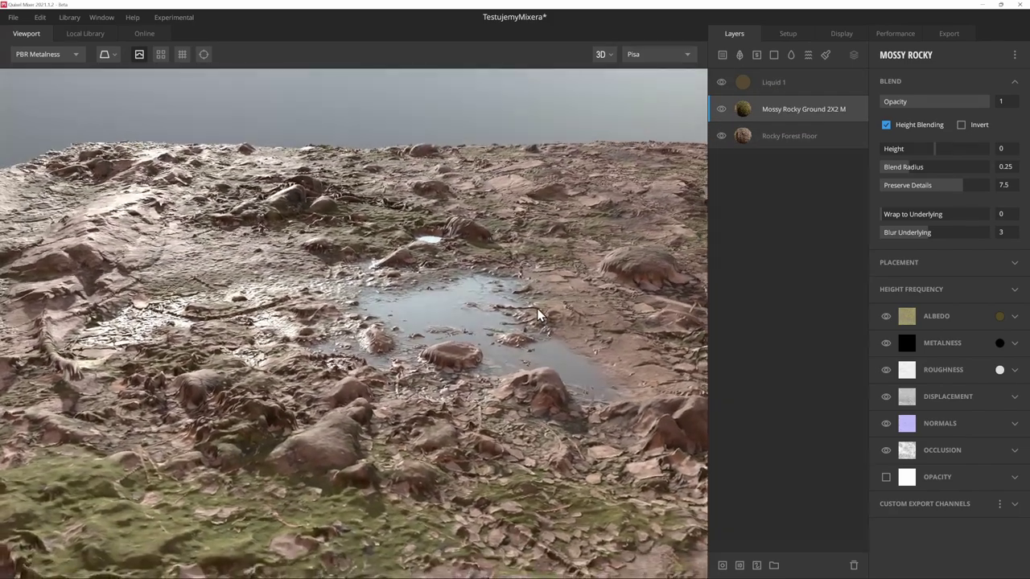
pyautogui.click(768, 75)
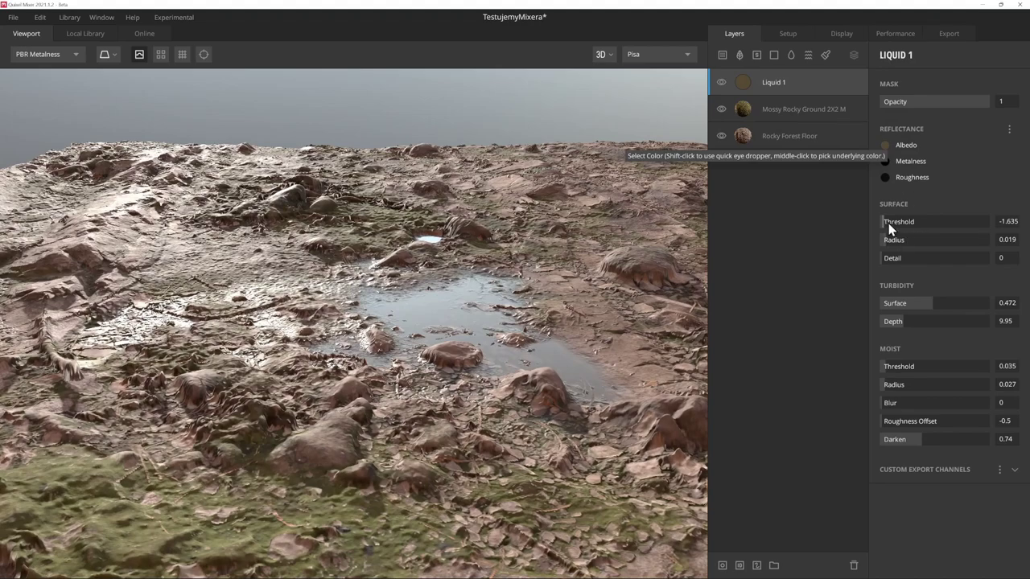
# - Raise Liquid 1's surface threshold and set Mossy Rocky Ground's blend height to -0.299
pyautogui.moveTo(888, 222); pyautogui.dragTo(889, 225)
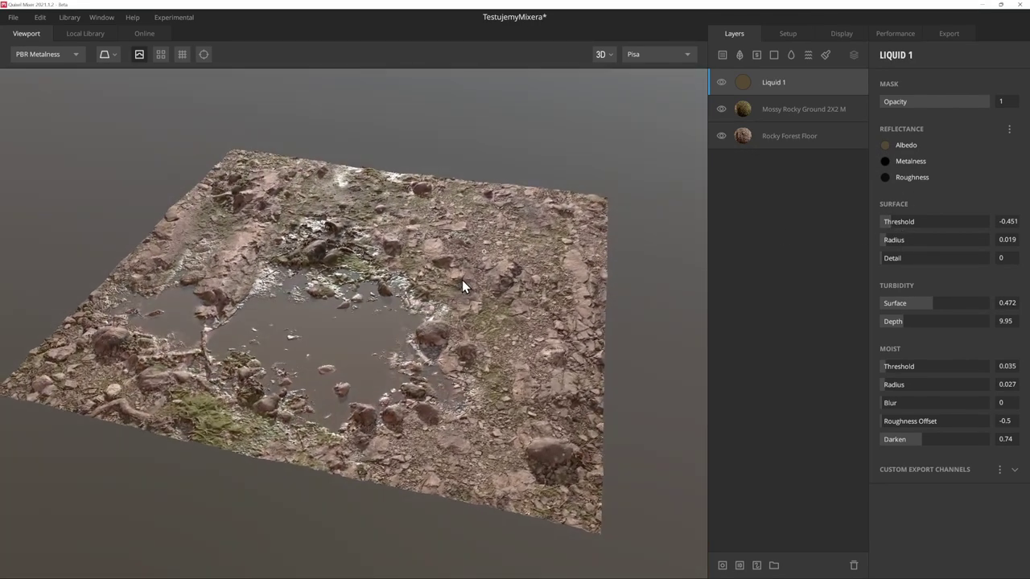
pyautogui.click(773, 109)
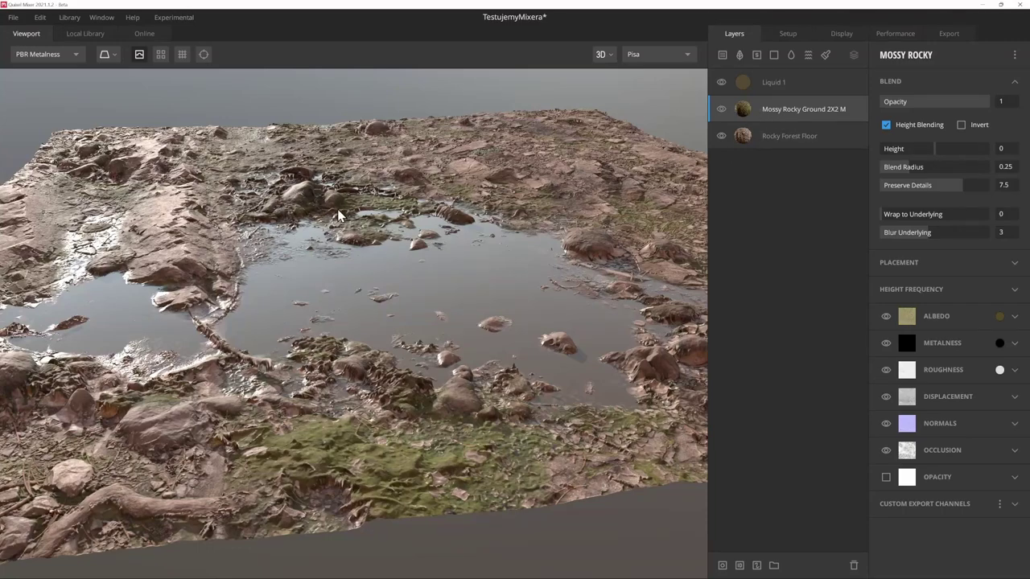
pyautogui.moveTo(338, 214); pyautogui.dragTo(388, 230)
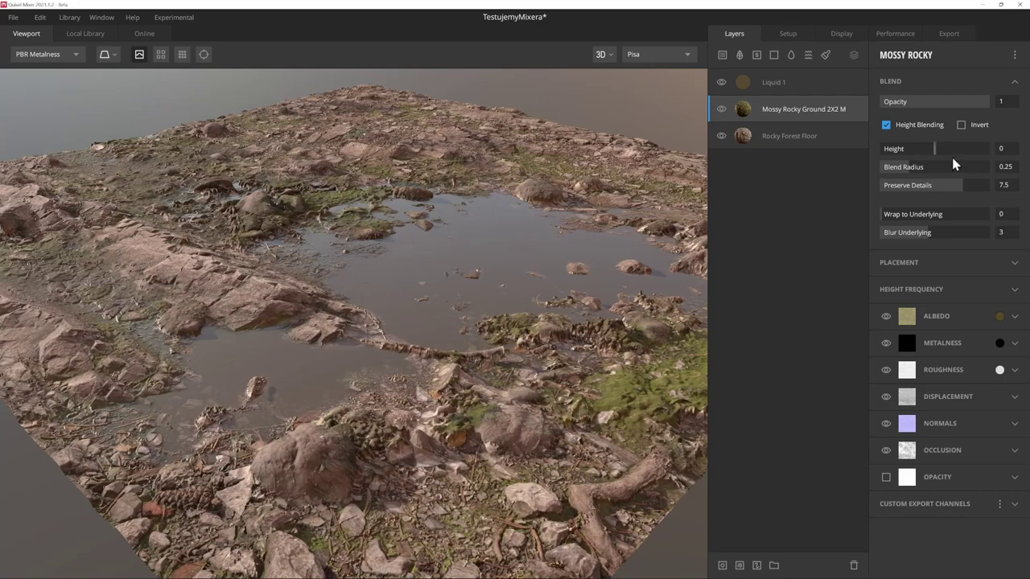
pyautogui.moveTo(935, 148); pyautogui.dragTo(955, 147)
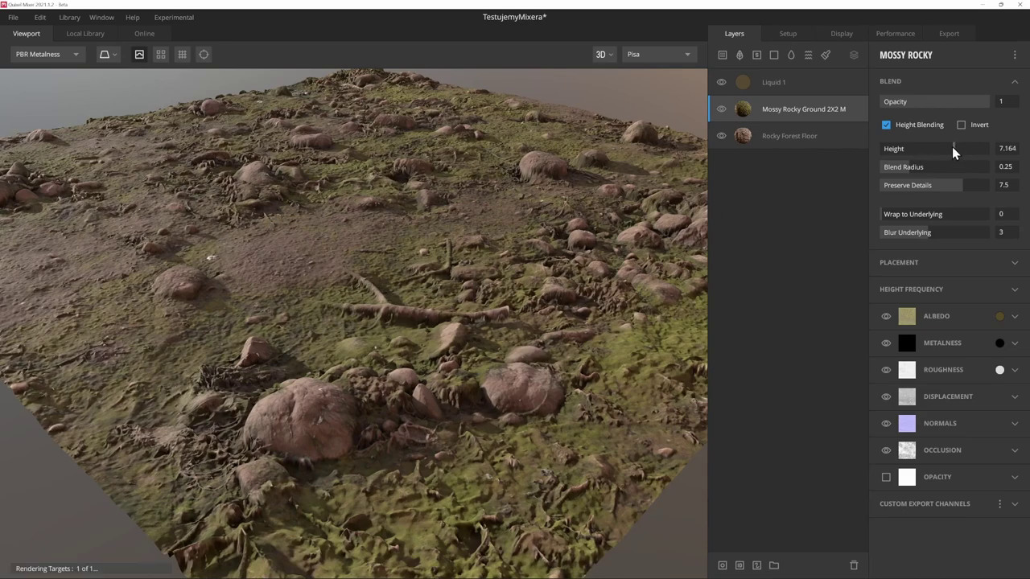
pyautogui.moveTo(951, 146)
pyautogui.mouseDown()
pyautogui.moveTo(918, 158)
pyautogui.moveTo(933, 158)
pyautogui.mouseUp()
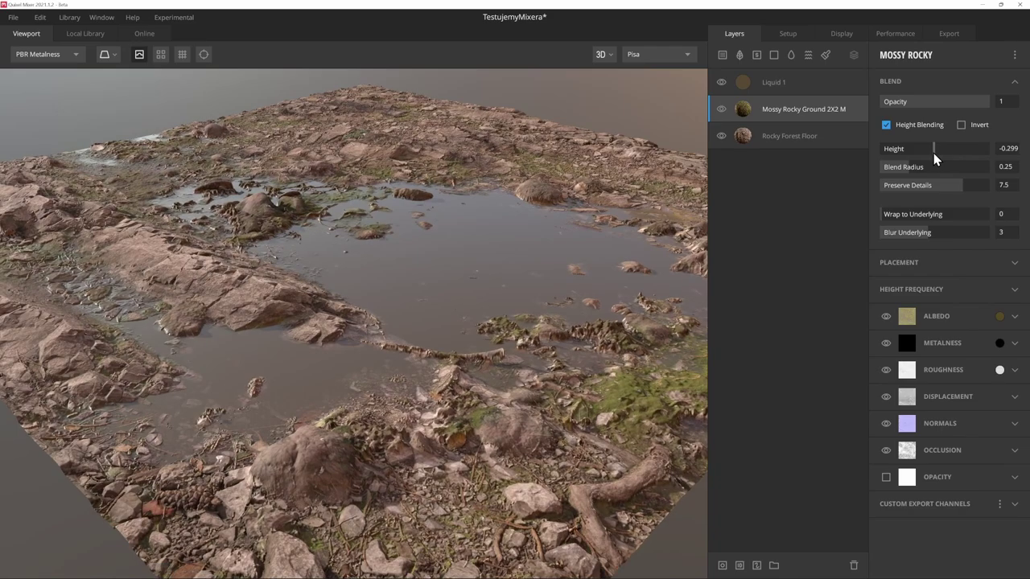
pyautogui.scroll(-5, 443, 218)
pyautogui.scroll(5, 540, 213)
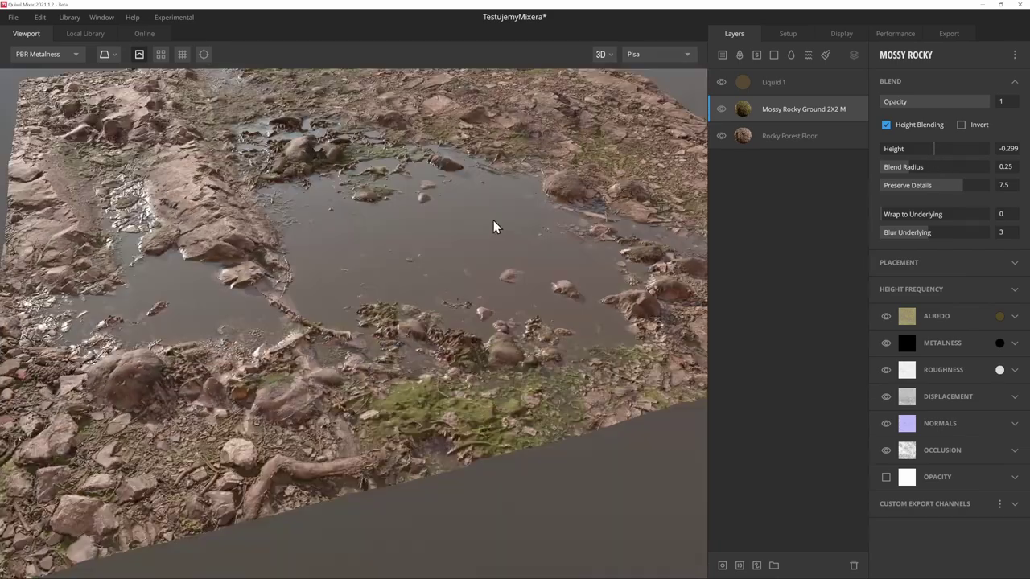
pyautogui.scroll(-3, 495, 211)
pyautogui.scroll(5, 562, 270)
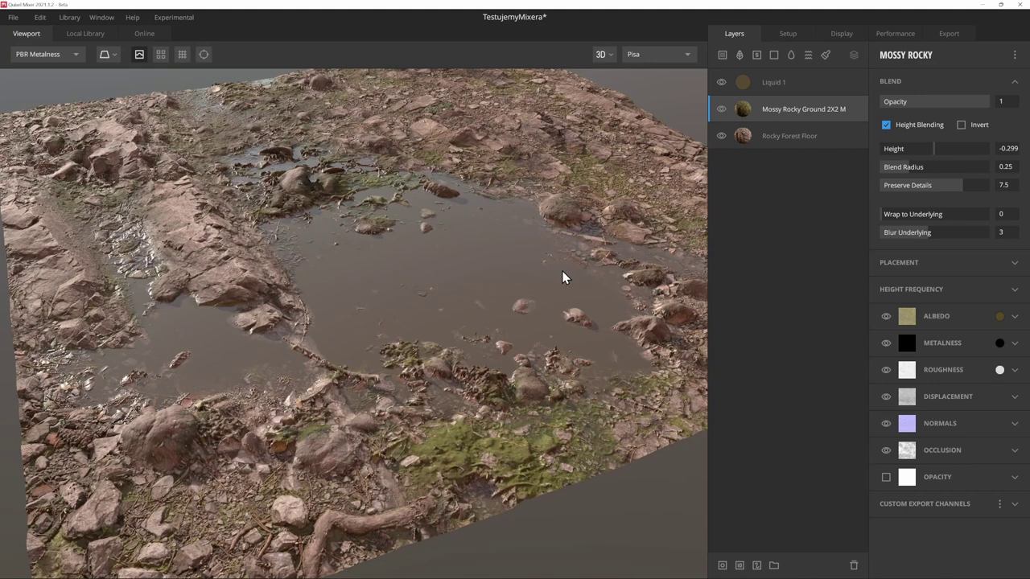
# - Open the decal/atlas library and switch to browsing the Online asset library
pyautogui.click(740, 63)
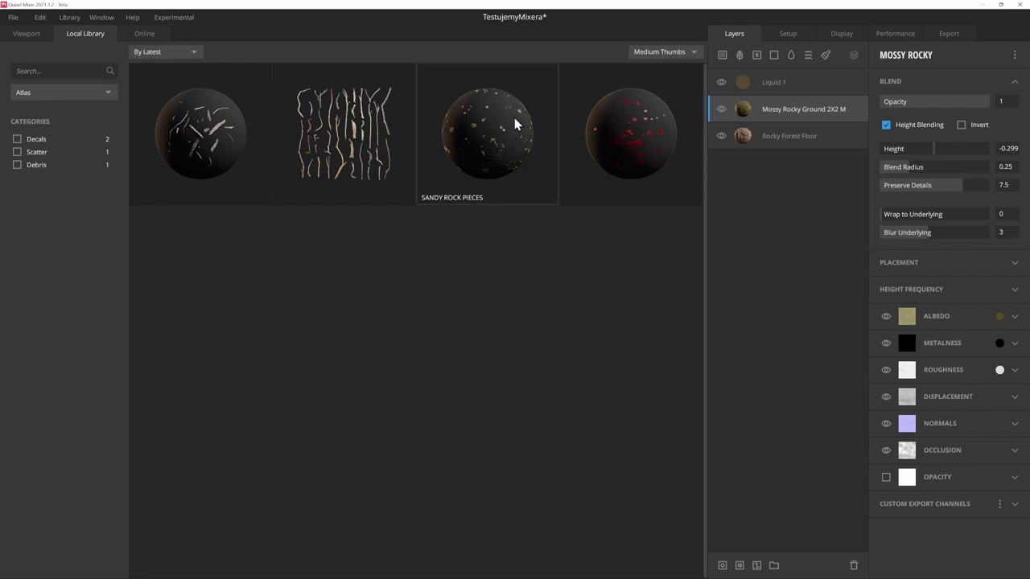
pyautogui.click(141, 35)
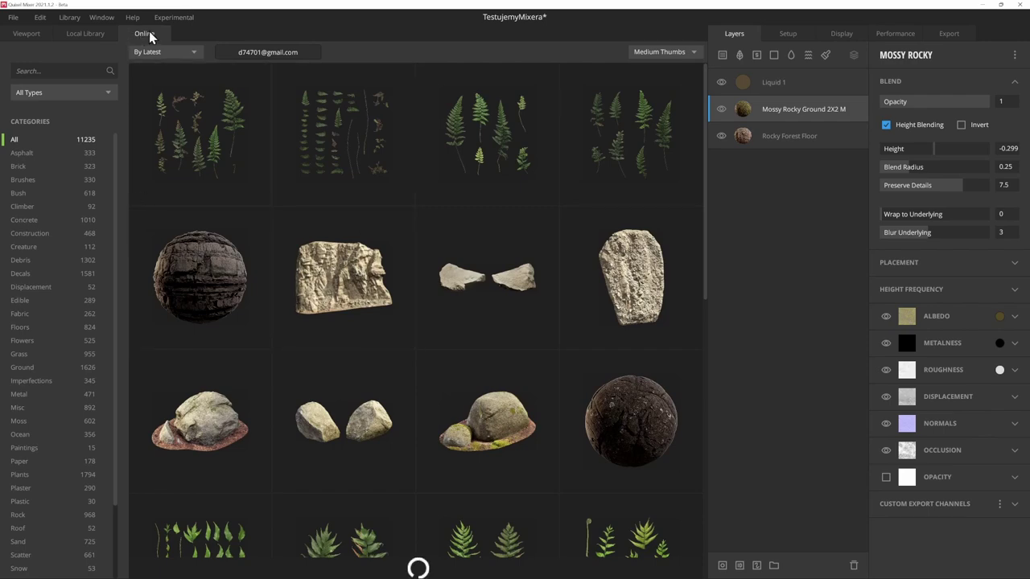
pyautogui.click(350, 400)
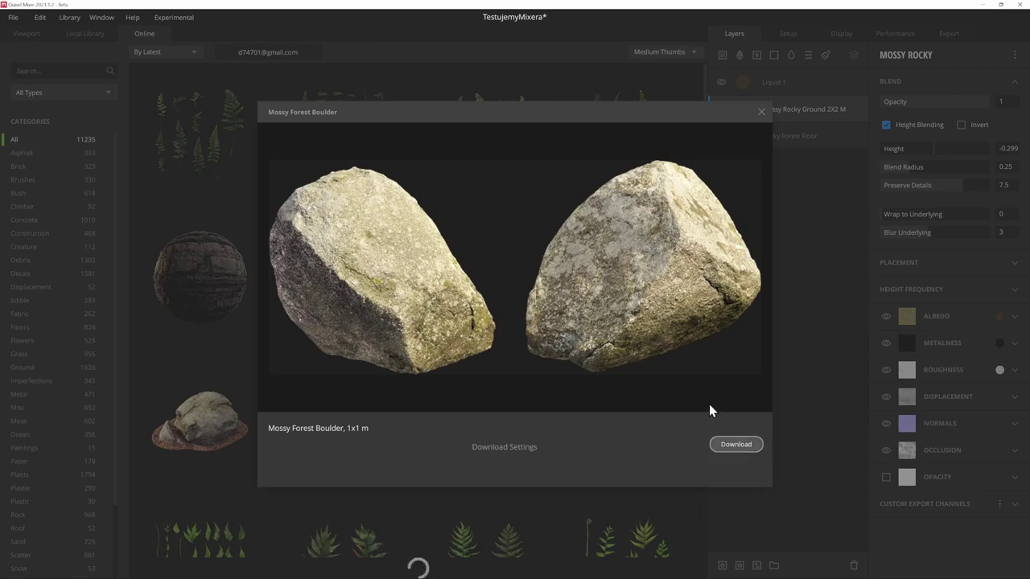
pyautogui.click(762, 110)
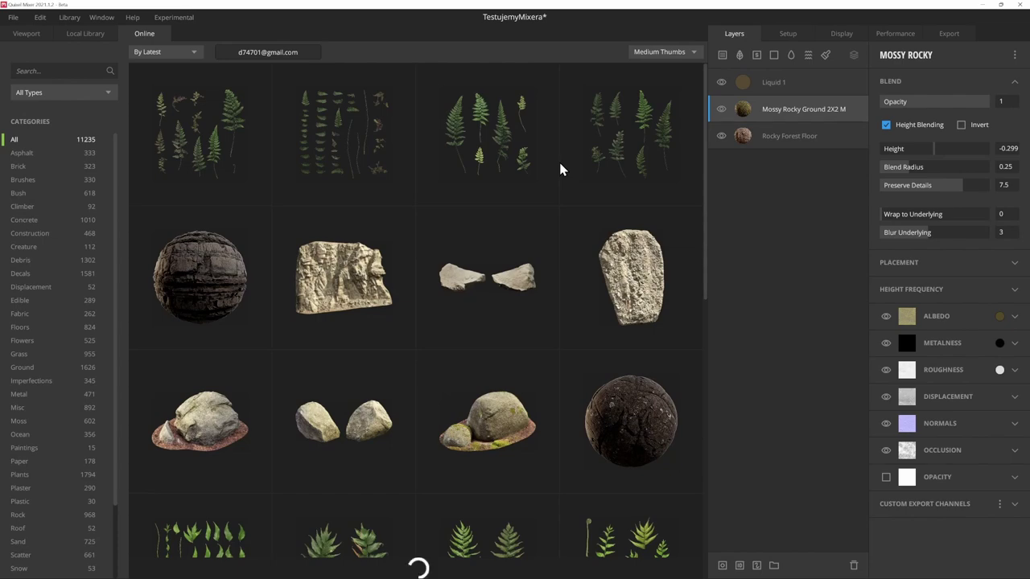
pyautogui.click(100, 32)
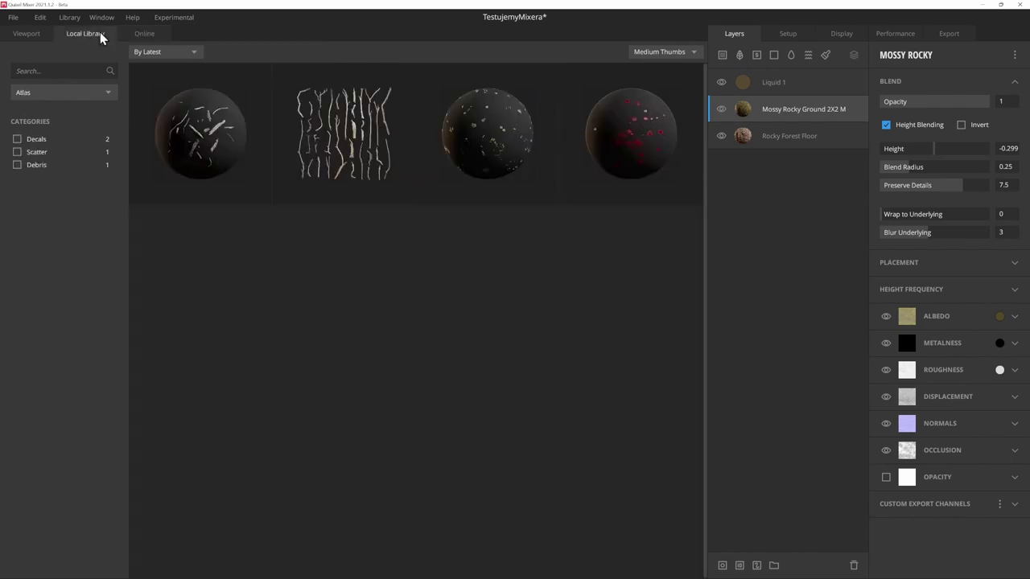
# - Add Sandy Rock Pieces as a layer with a saturated orange-yellow albedo
pyautogui.click(505, 141)
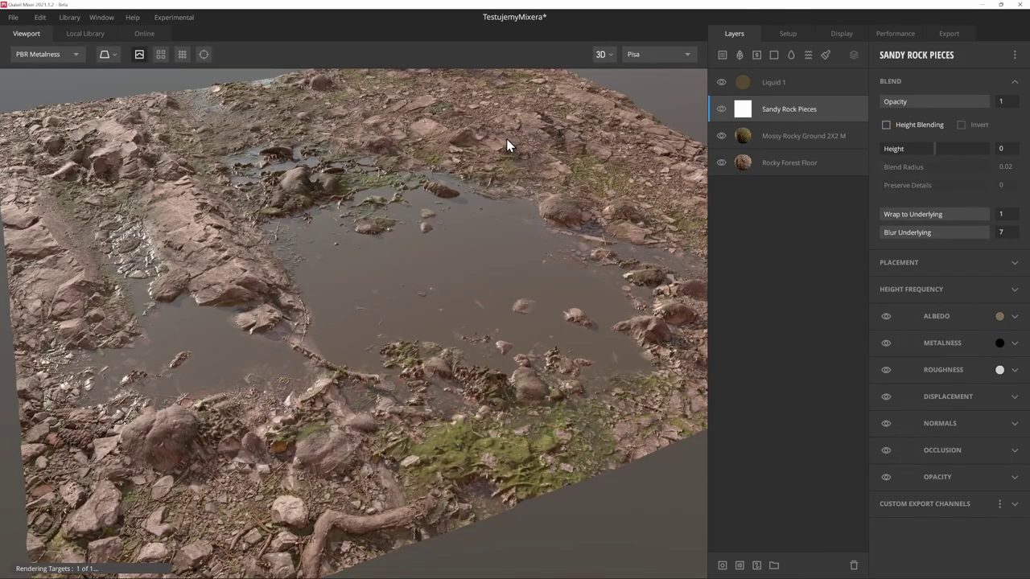
pyautogui.moveTo(537, 192)
pyautogui.mouseDown()
pyautogui.moveTo(472, 204)
pyautogui.moveTo(514, 247)
pyautogui.mouseUp()
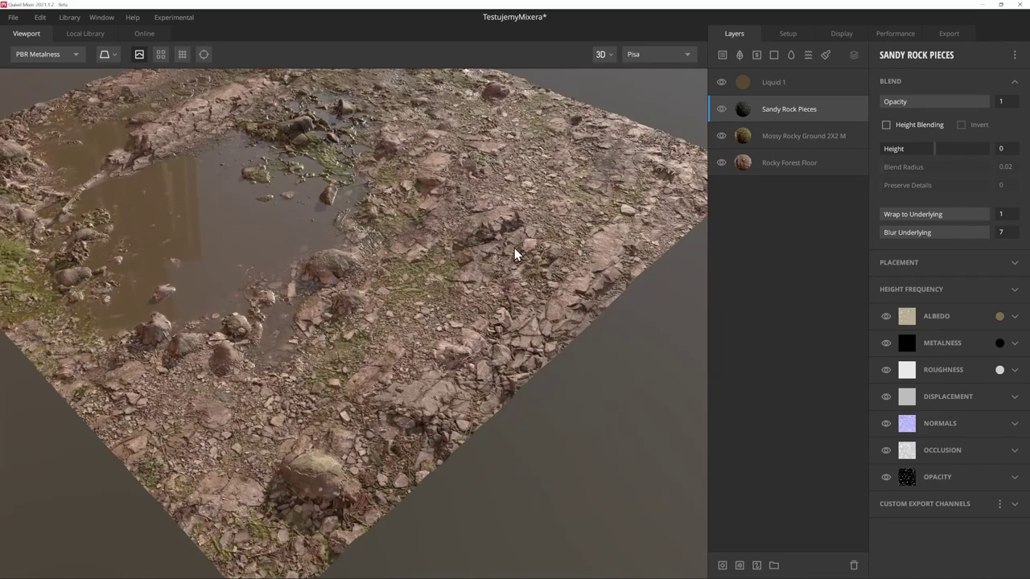
pyautogui.click(999, 316)
pyautogui.click(756, 291)
pyautogui.moveTo(762, 286); pyautogui.dragTo(805, 217)
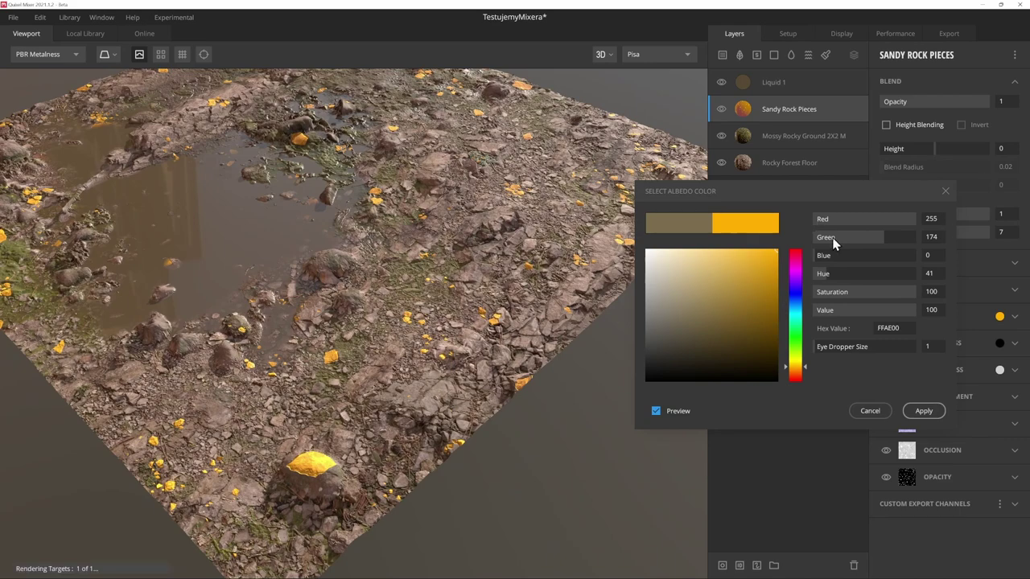
pyautogui.click(922, 411)
# - Move Sandy Rock Pieces below Mossy Rocky Ground in the layer stack
pyautogui.moveTo(564, 367); pyautogui.dragTo(462, 315)
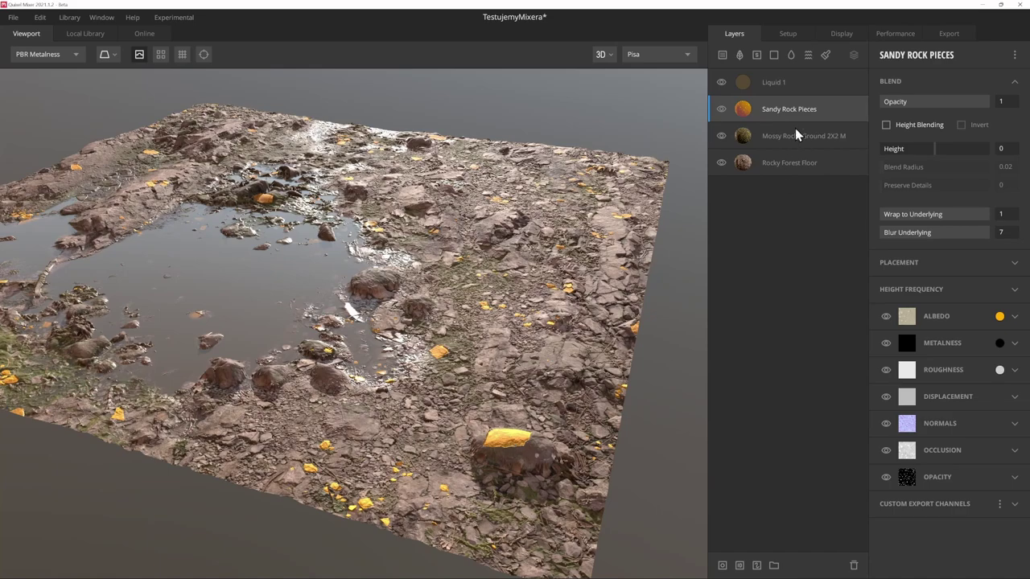
pyautogui.moveTo(792, 122); pyautogui.dragTo(772, 143)
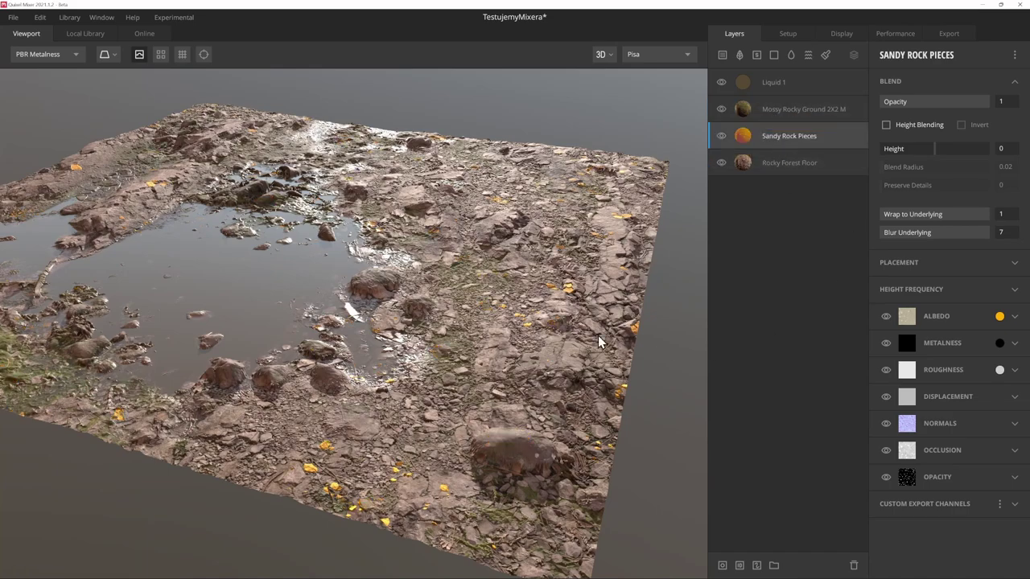
pyautogui.moveTo(626, 339)
pyautogui.mouseDown()
pyautogui.moveTo(664, 222)
pyautogui.moveTo(515, 345)
pyautogui.mouseUp()
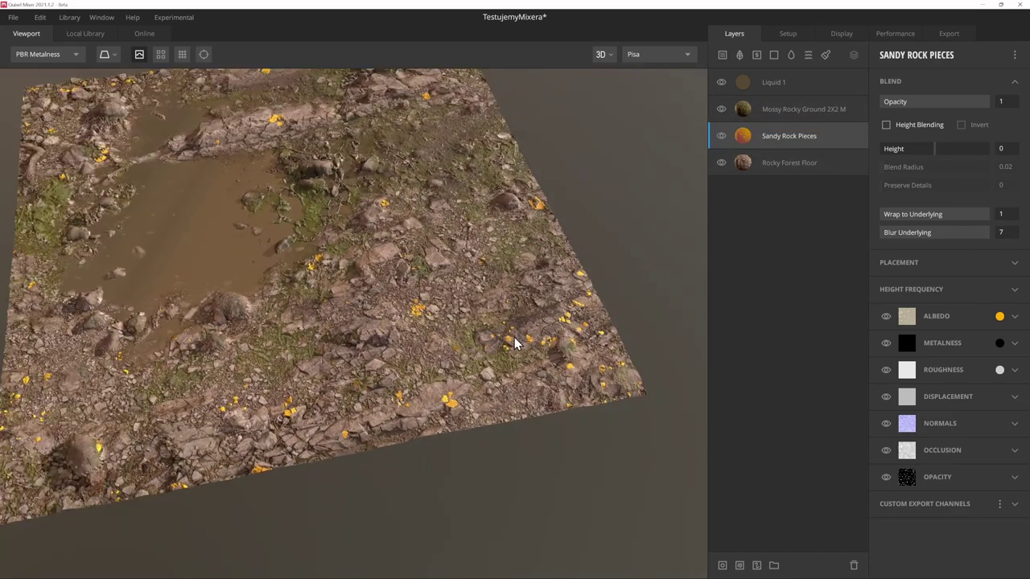
pyautogui.scroll(5, 511, 306)
pyautogui.moveTo(512, 307); pyautogui.dragTo(396, 327)
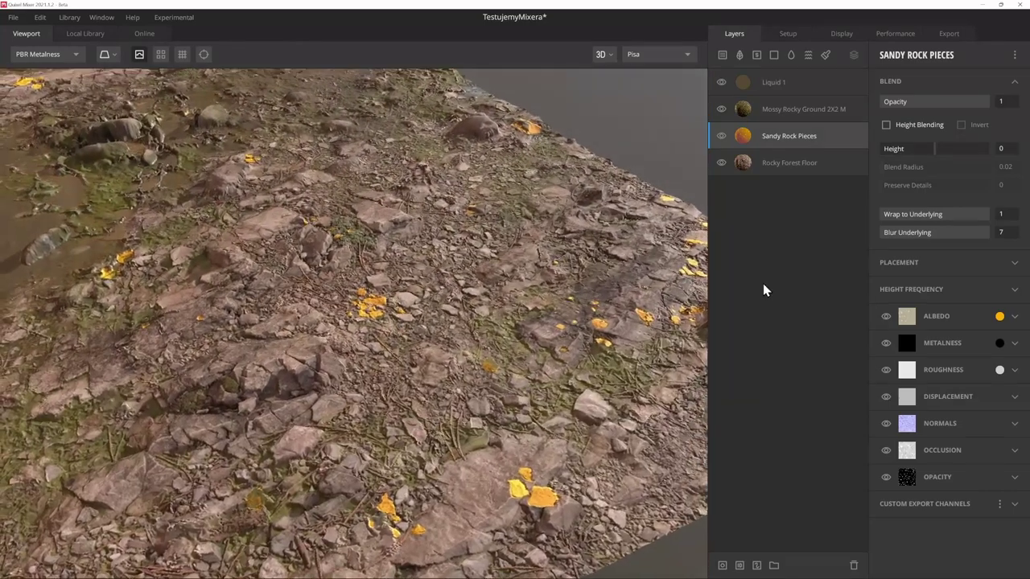
# - Adjust Sandy Rock Pieces placement tiling, leaving it at 1 × 1 repetitions
pyautogui.click(1011, 268)
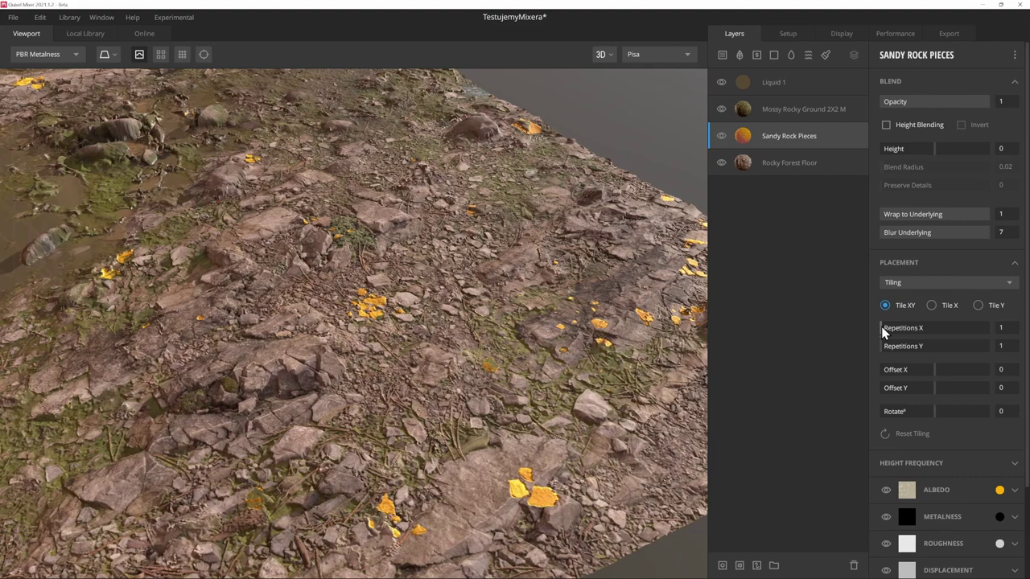
pyautogui.moveTo(884, 326)
pyautogui.mouseDown()
pyautogui.moveTo(915, 325)
pyautogui.moveTo(899, 326)
pyautogui.moveTo(881, 348)
pyautogui.moveTo(898, 345)
pyautogui.moveTo(869, 356)
pyautogui.mouseUp()
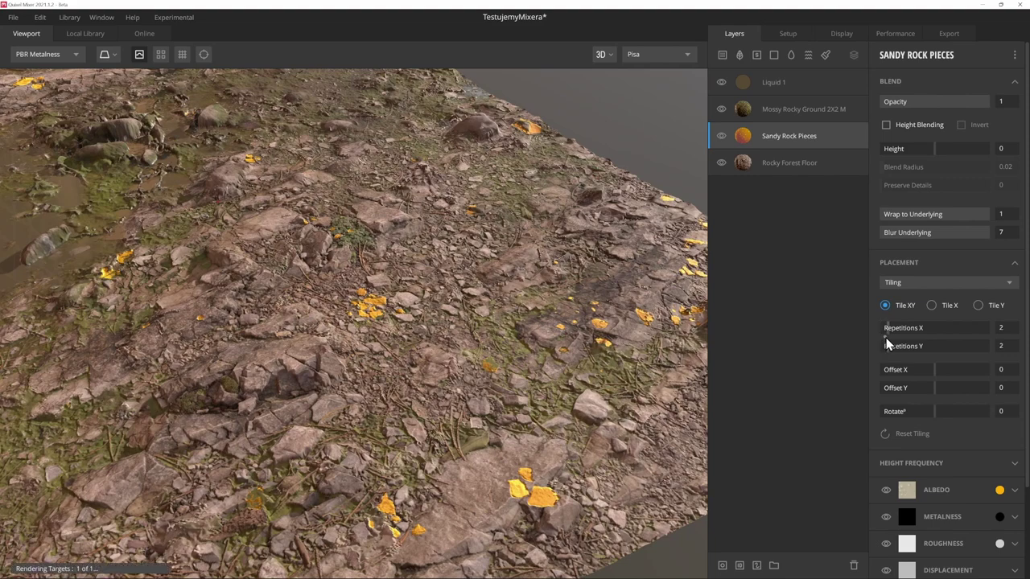
pyautogui.moveTo(881, 338)
pyautogui.mouseDown()
pyautogui.moveTo(901, 337)
pyautogui.moveTo(875, 337)
pyautogui.mouseUp()
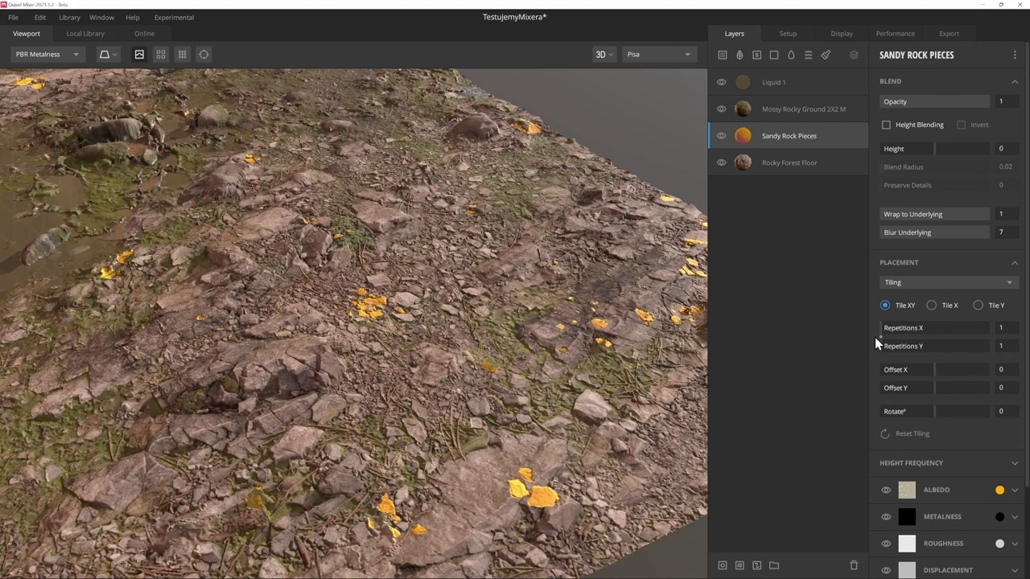
pyautogui.scroll(-5, 502, 284)
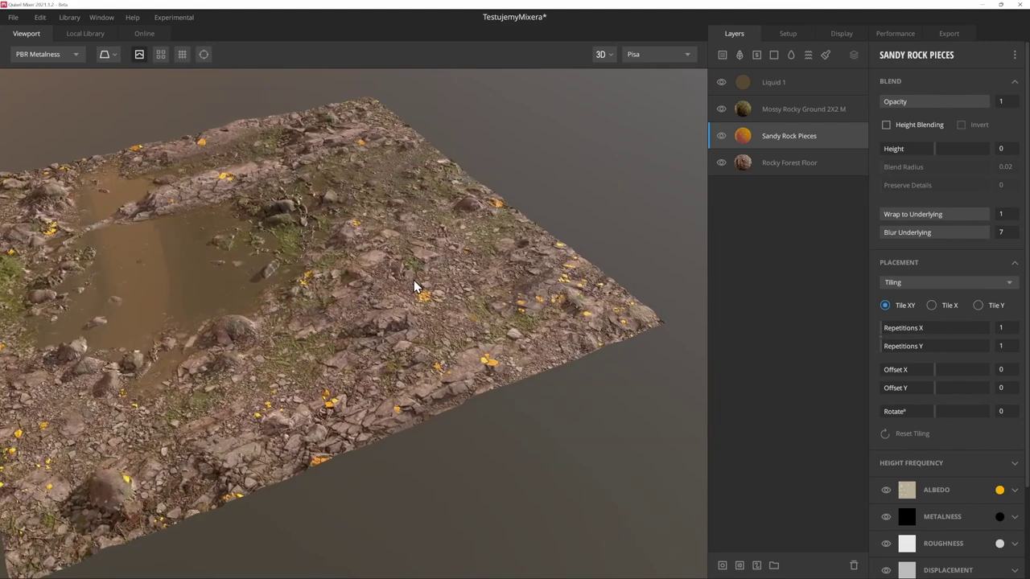
pyautogui.scroll(-2, 414, 280)
pyautogui.scroll(-3, 975, 458)
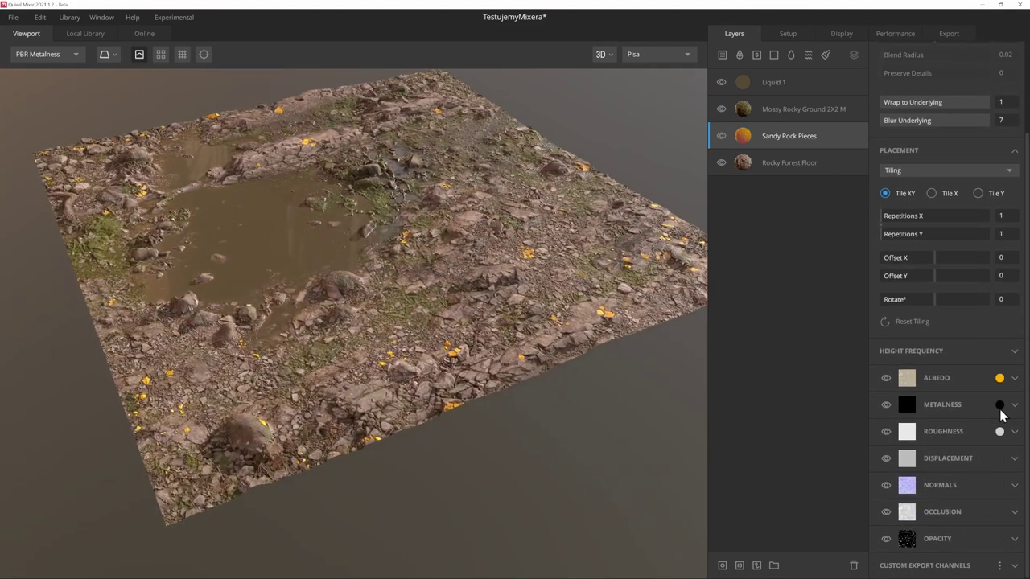
# - Retint the Sandy Rock Pieces albedo to pale grey-beige B3B0A8
pyautogui.click(999, 377)
pyautogui.moveTo(660, 315); pyautogui.dragTo(652, 284)
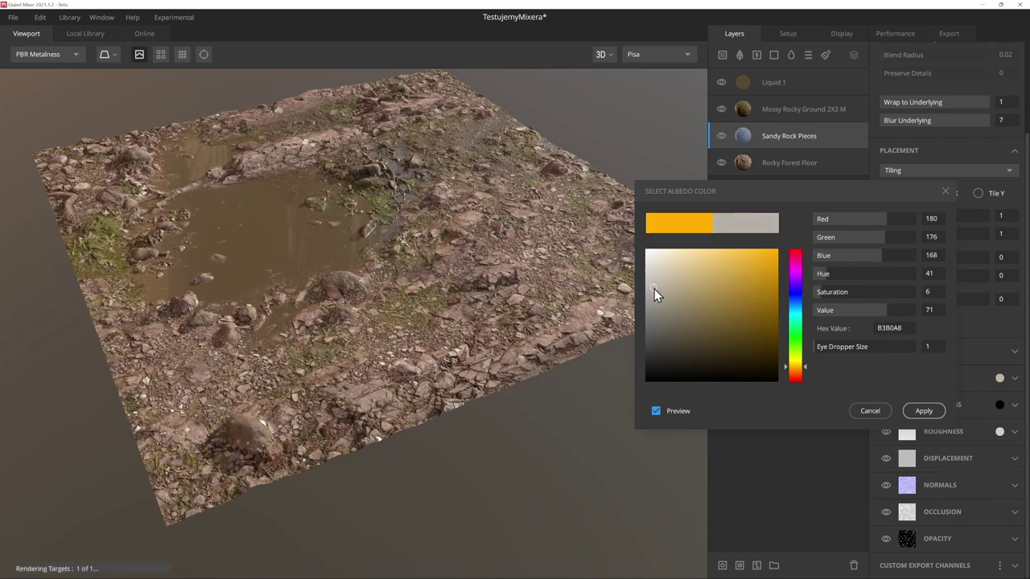
pyautogui.press('Return')
pyautogui.scroll(3, 449, 298)
pyautogui.moveTo(448, 298)
pyautogui.mouseDown()
pyautogui.moveTo(447, 403)
pyautogui.moveTo(582, 295)
pyautogui.mouseUp()
pyautogui.scroll(-5, 503, 344)
pyautogui.scroll(2, 503, 344)
pyautogui.scroll(3, 482, 363)
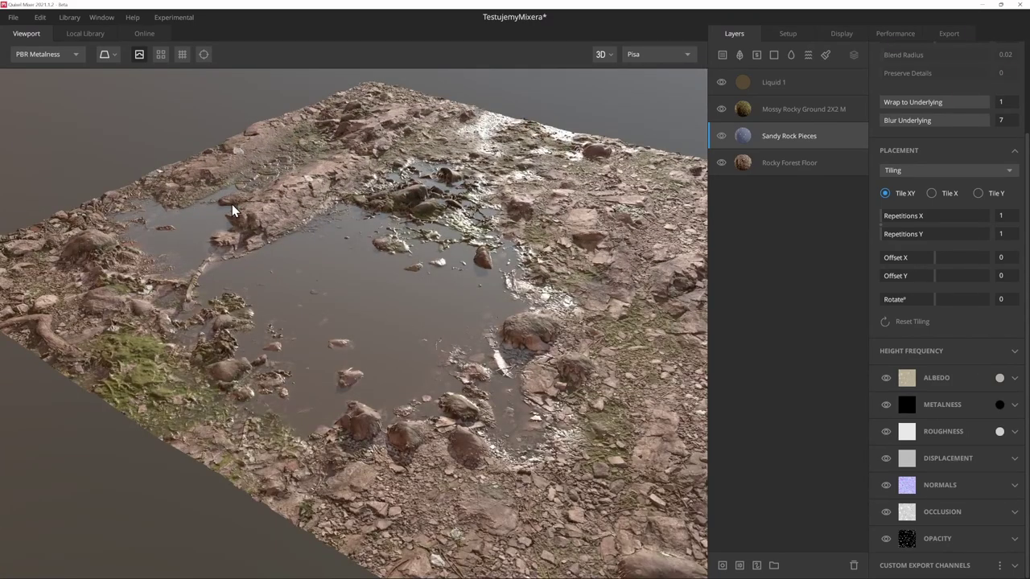
pyautogui.click(158, 55)
pyautogui.moveTo(185, 94)
pyautogui.mouseDown()
pyautogui.moveTo(295, 230)
pyautogui.moveTo(377, 225)
pyautogui.moveTo(398, 284)
pyautogui.moveTo(523, 298)
pyautogui.moveTo(526, 282)
pyautogui.moveTo(162, 303)
pyautogui.moveTo(406, 173)
pyautogui.mouseUp()
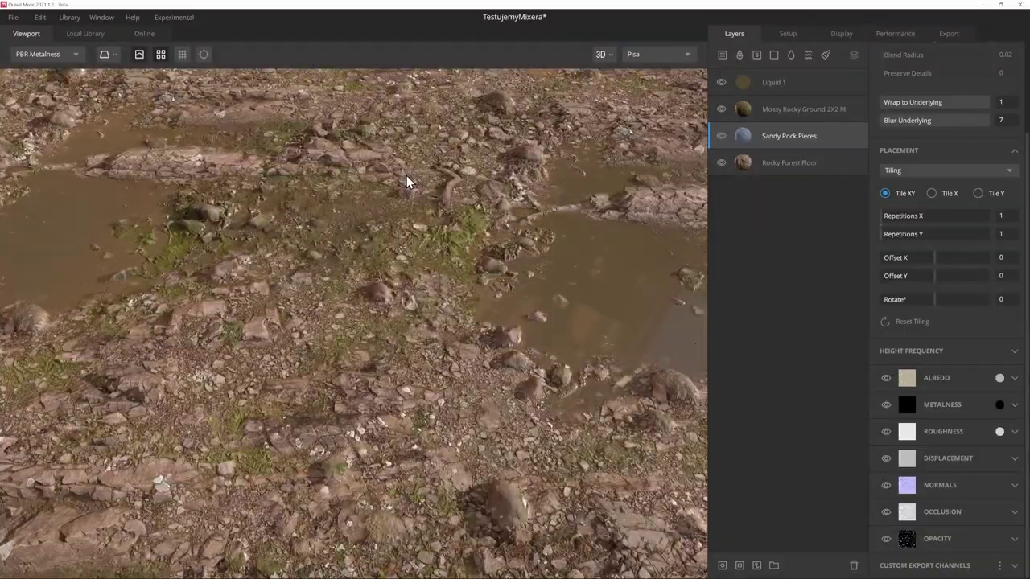
pyautogui.moveTo(406, 178)
pyautogui.mouseDown()
pyautogui.moveTo(448, 214)
pyautogui.moveTo(413, 247)
pyautogui.moveTo(423, 268)
pyautogui.moveTo(369, 288)
pyautogui.moveTo(320, 190)
pyautogui.mouseUp()
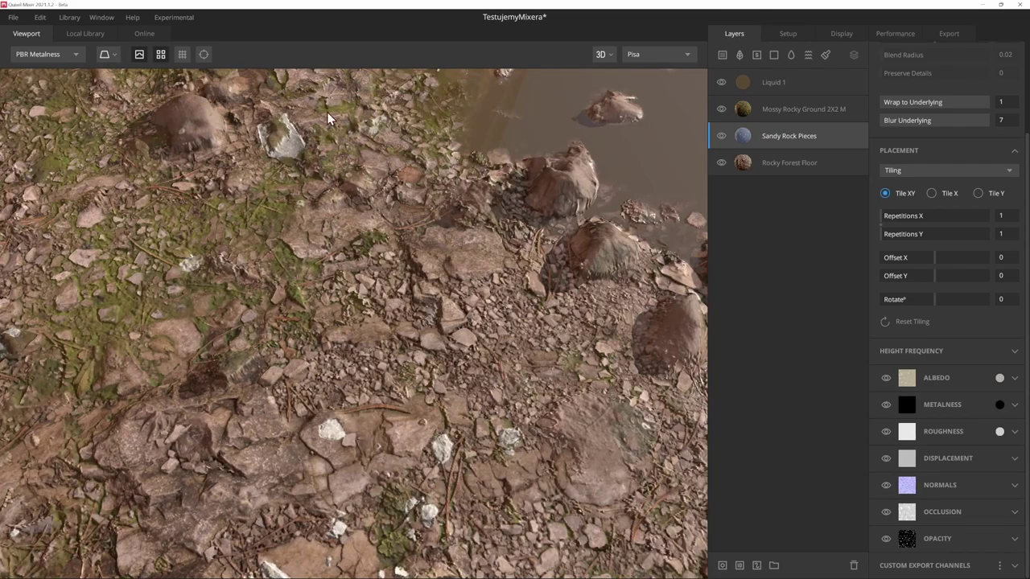
pyautogui.moveTo(346, 359)
pyautogui.mouseDown()
pyautogui.moveTo(322, 165)
pyautogui.moveTo(329, 339)
pyautogui.moveTo(325, 283)
pyautogui.moveTo(282, 289)
pyautogui.moveTo(365, 247)
pyautogui.moveTo(393, 249)
pyautogui.moveTo(367, 279)
pyautogui.mouseUp()
pyautogui.scroll(2, 368, 278)
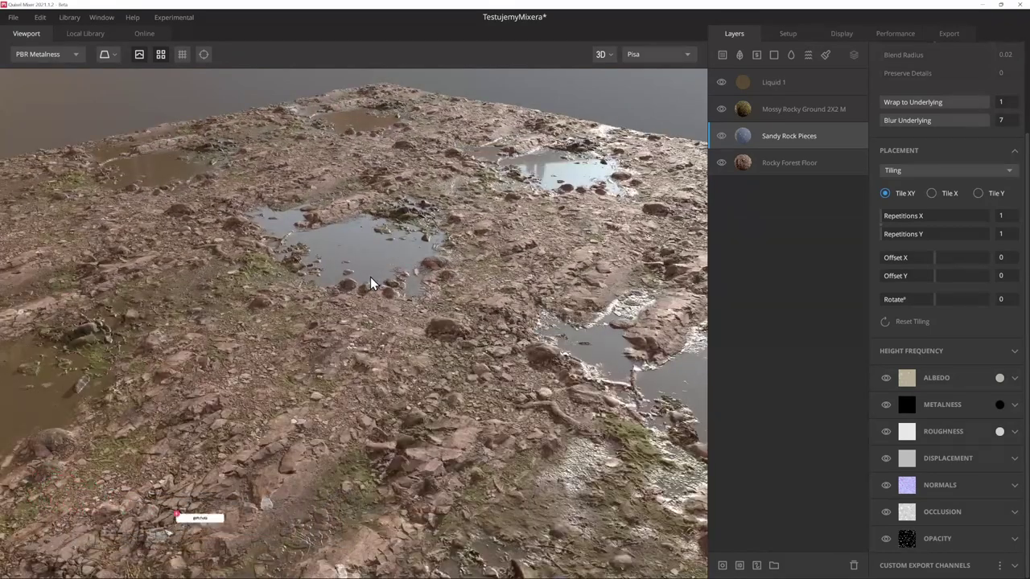
pyautogui.scroll(-5, 370, 276)
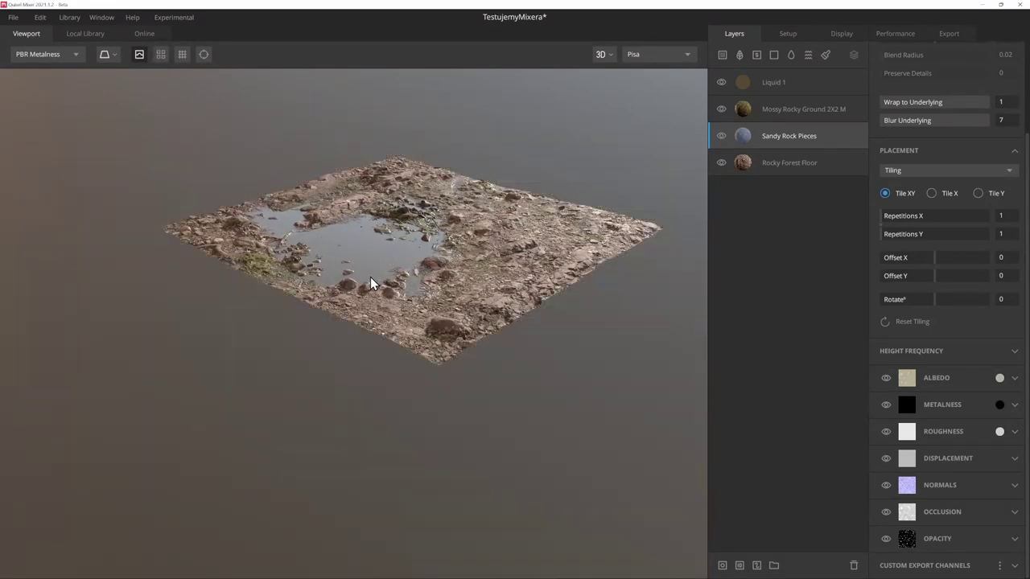
pyautogui.scroll(3, 428, 316)
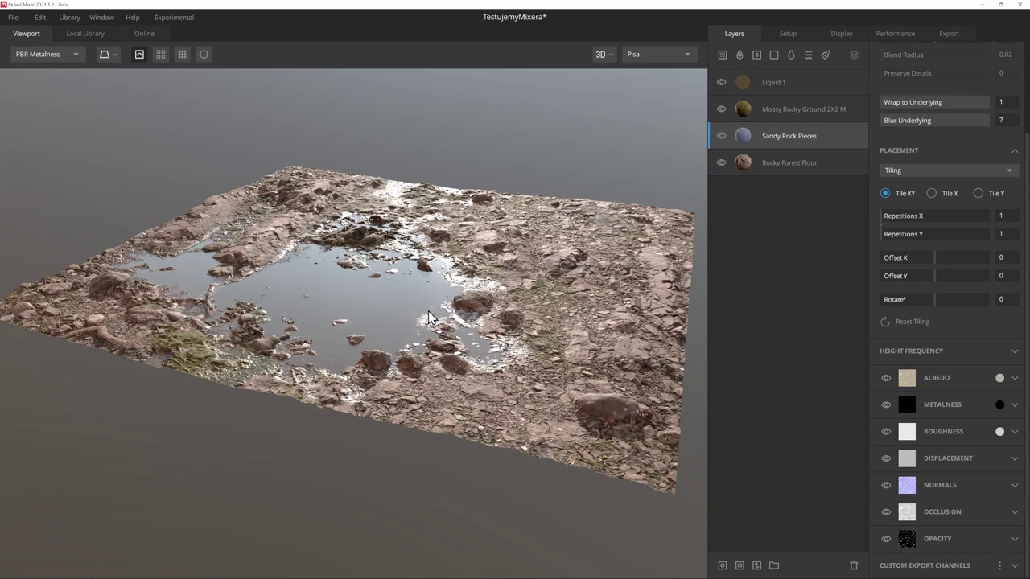
# - Set the export target to Library and the asset name to TestujemyMixeraKamien
pyautogui.click(957, 35)
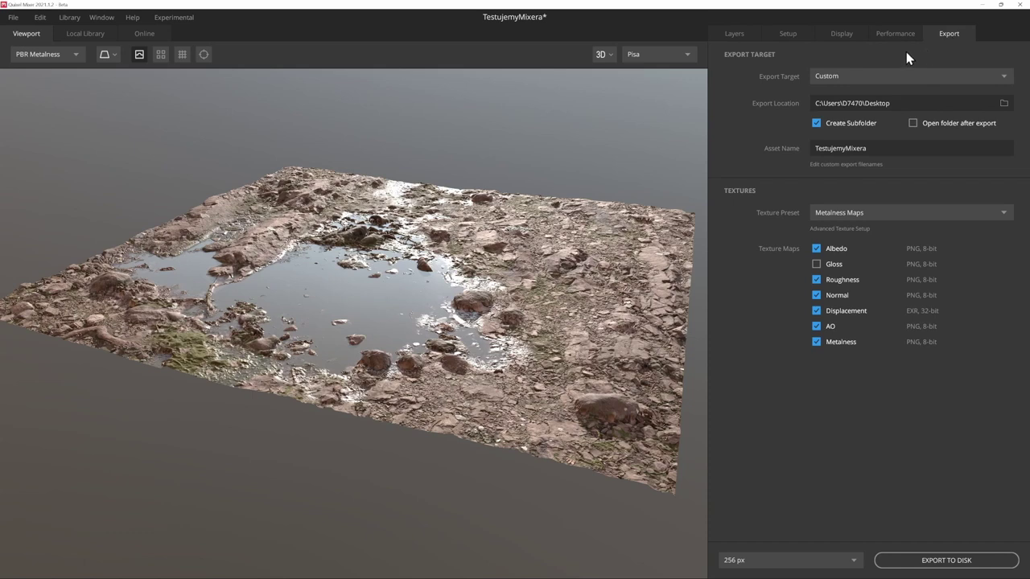
pyautogui.click(856, 72)
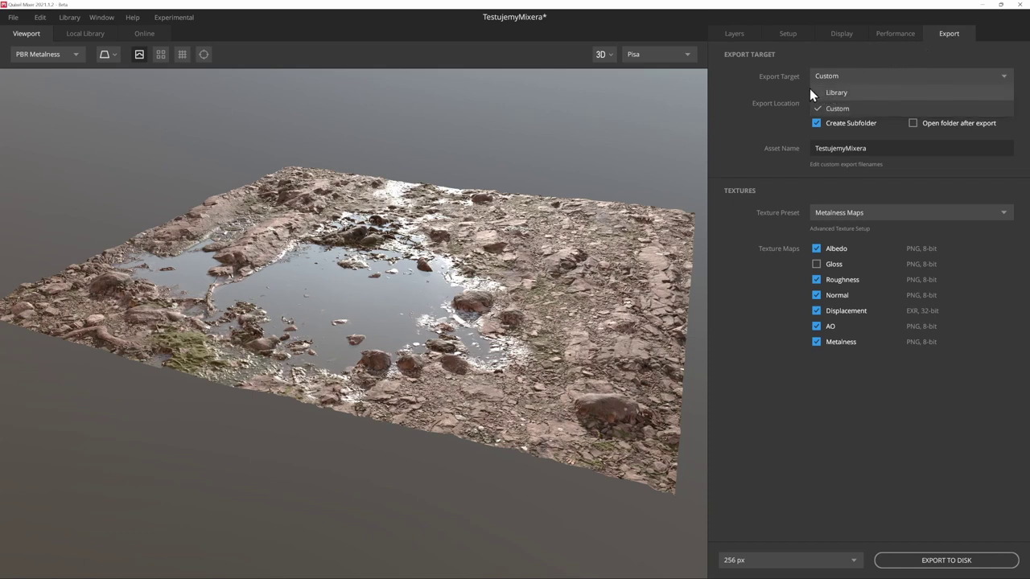
pyautogui.click(862, 91)
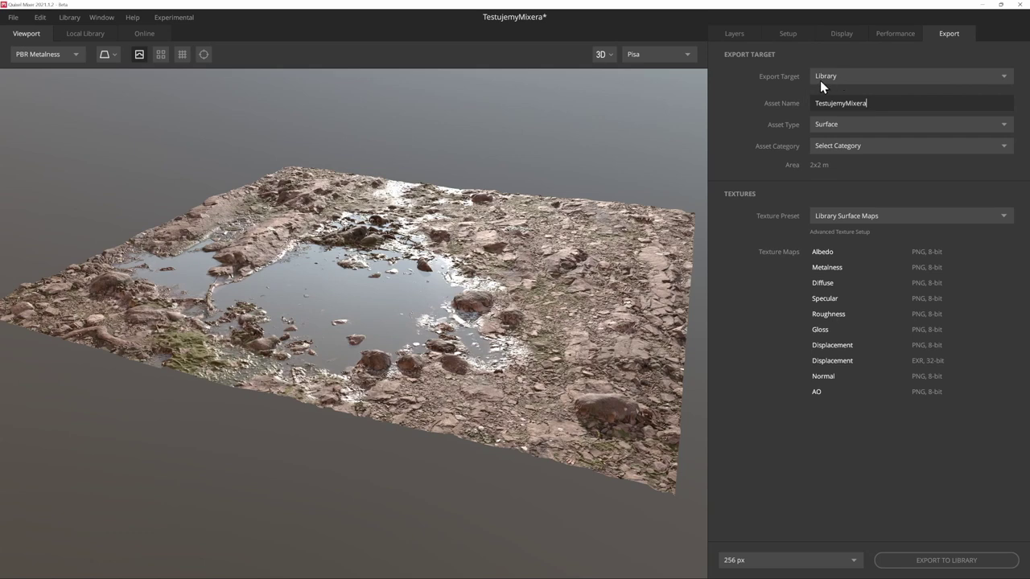
pyautogui.doubleClick(855, 103)
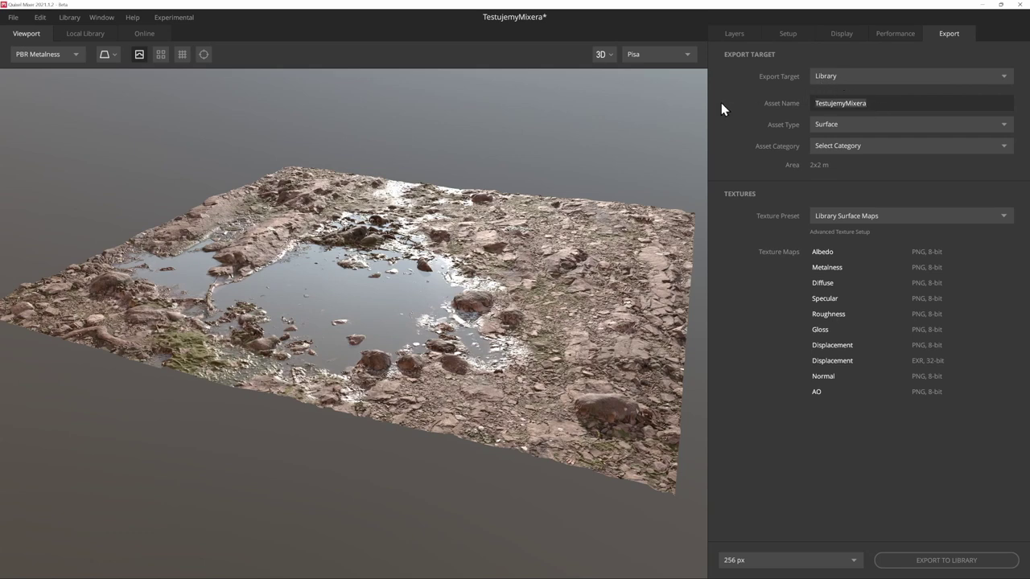
pyautogui.click(872, 112)
pyautogui.write('mien')
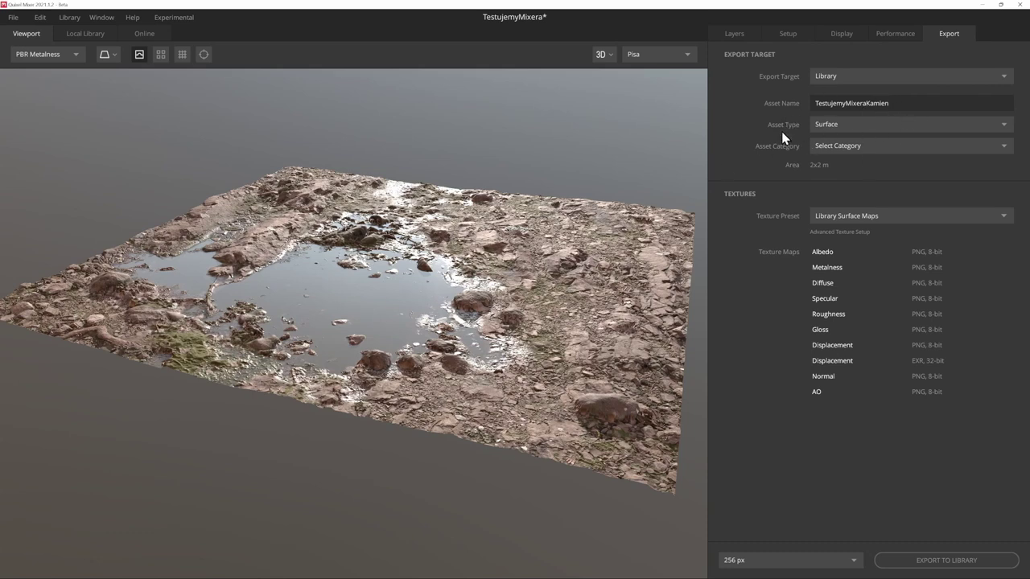
# - Keep Surface as the asset type, choose the Ground category, and set 2048 px resolution
pyautogui.click(867, 126)
pyautogui.click(850, 141)
pyautogui.click(830, 149)
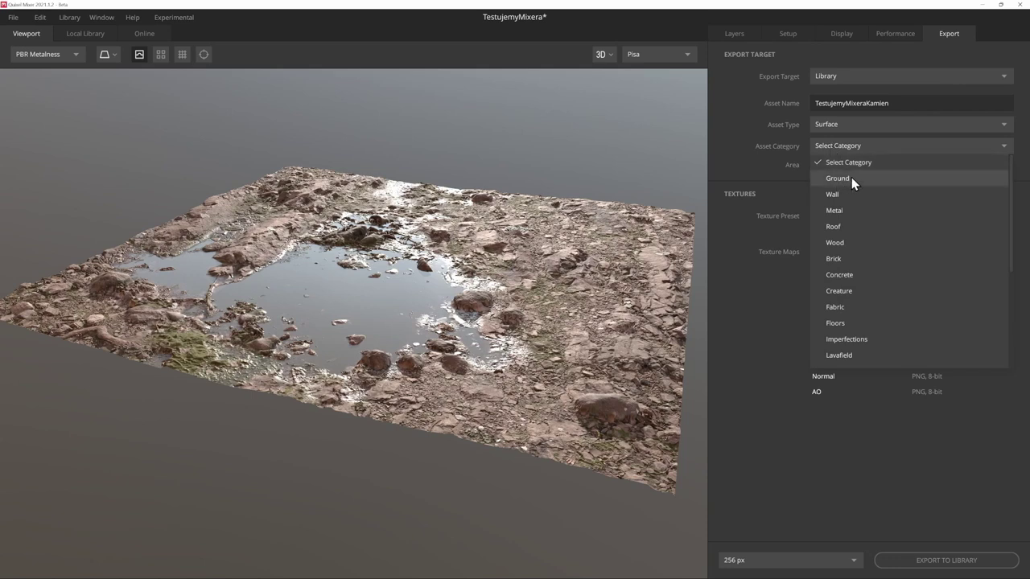
pyautogui.click(851, 178)
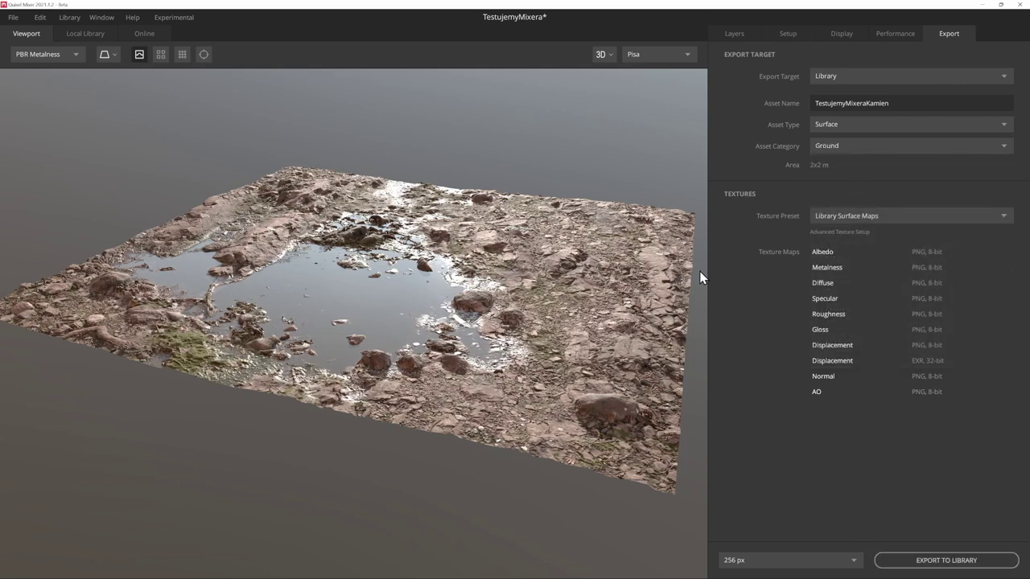
pyautogui.click(799, 563)
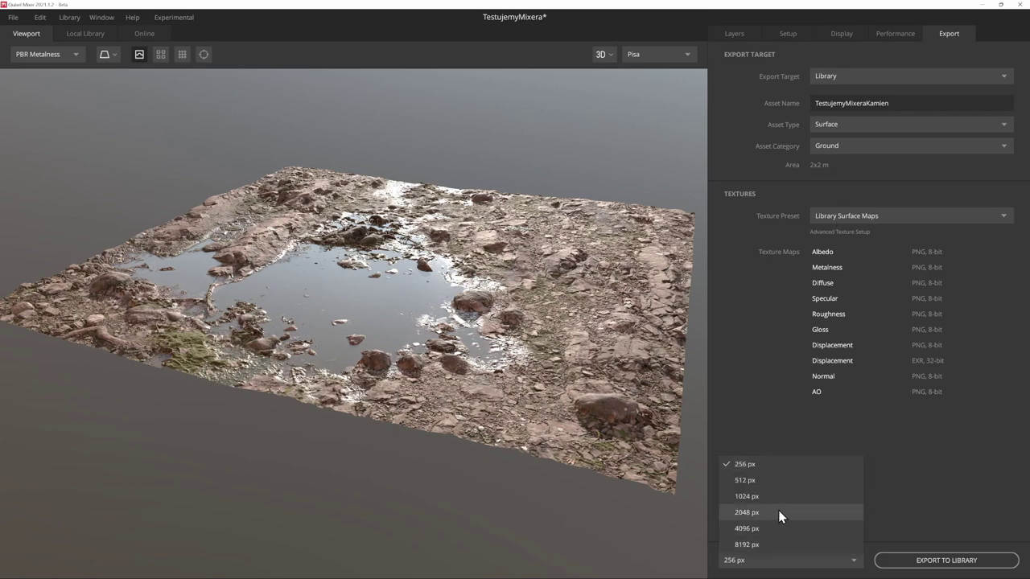
pyautogui.click(777, 512)
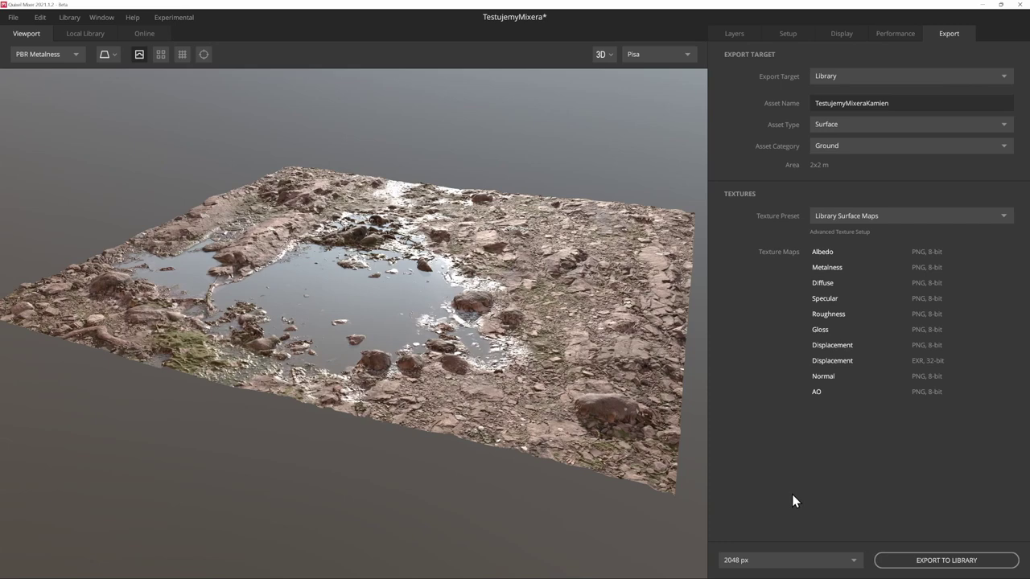
# - Export the mix to the Quixel library and select TestujemyMixeraKamien under Bridge's Local Mixer assets
pyautogui.click(957, 565)
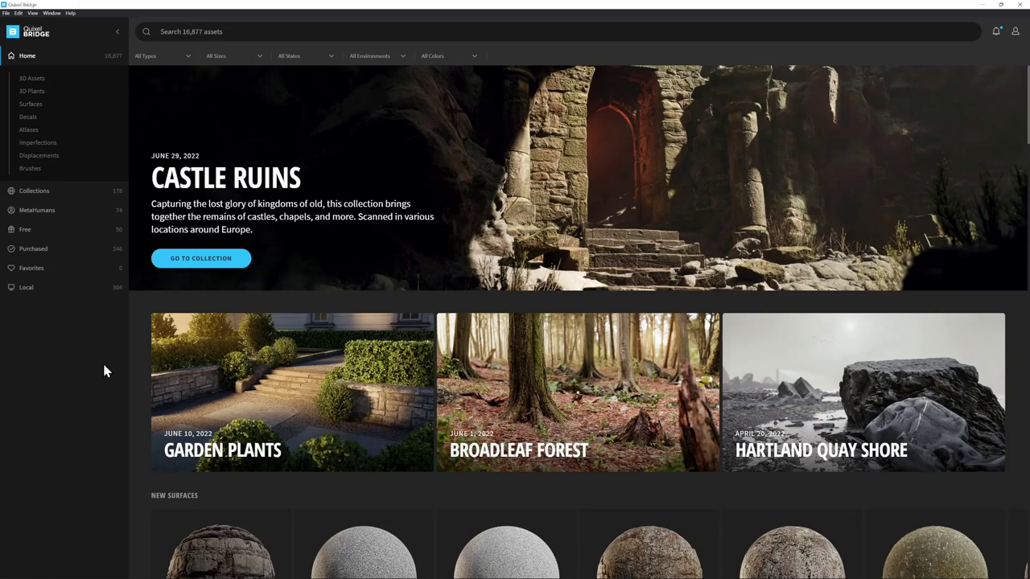
pyautogui.click(35, 289)
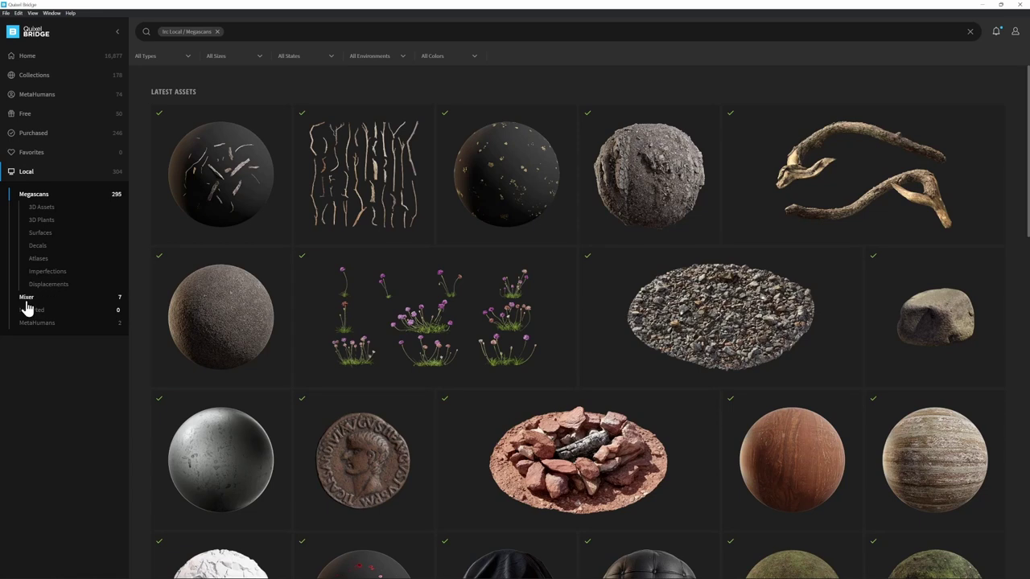
pyautogui.click(26, 298)
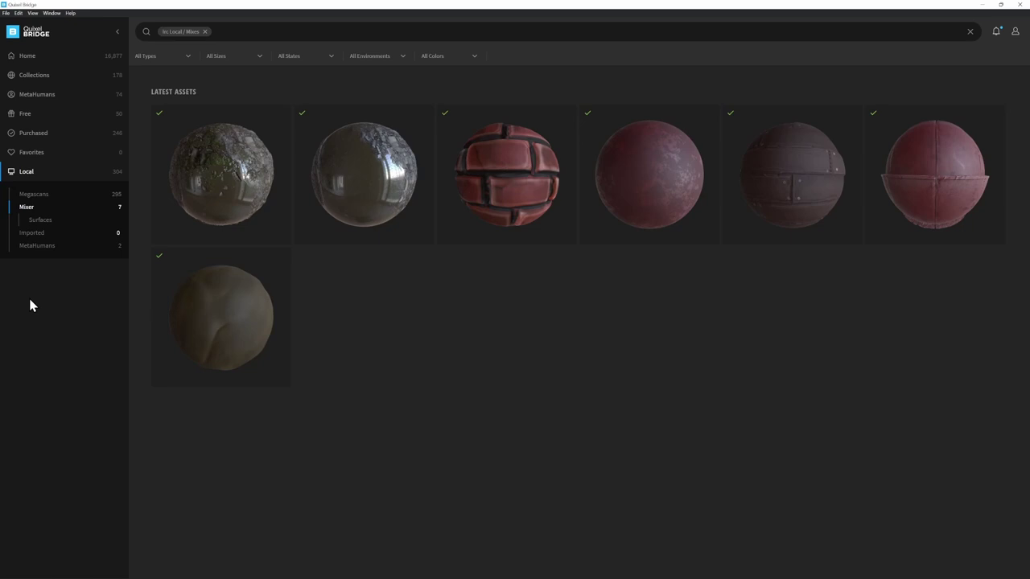
pyautogui.click(226, 167)
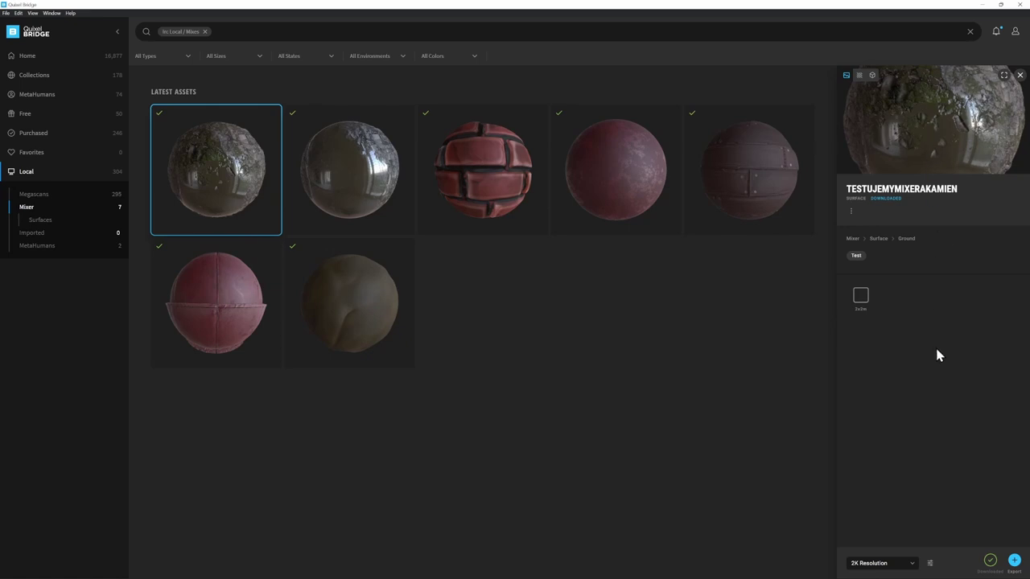
# - Review the asset's export settings, keeping Unreal Engine as the export target
pyautogui.click(930, 563)
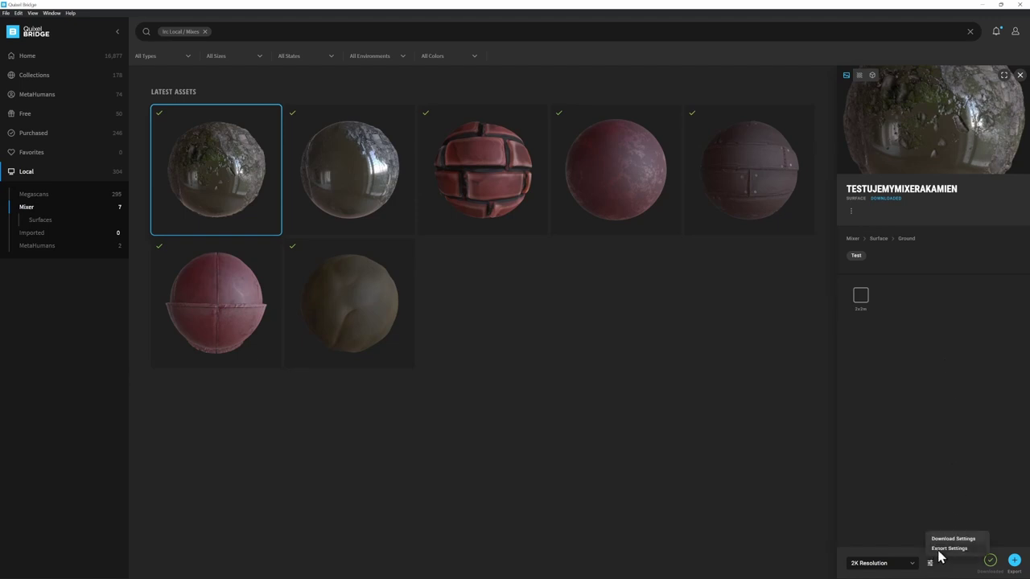
pyautogui.click(941, 549)
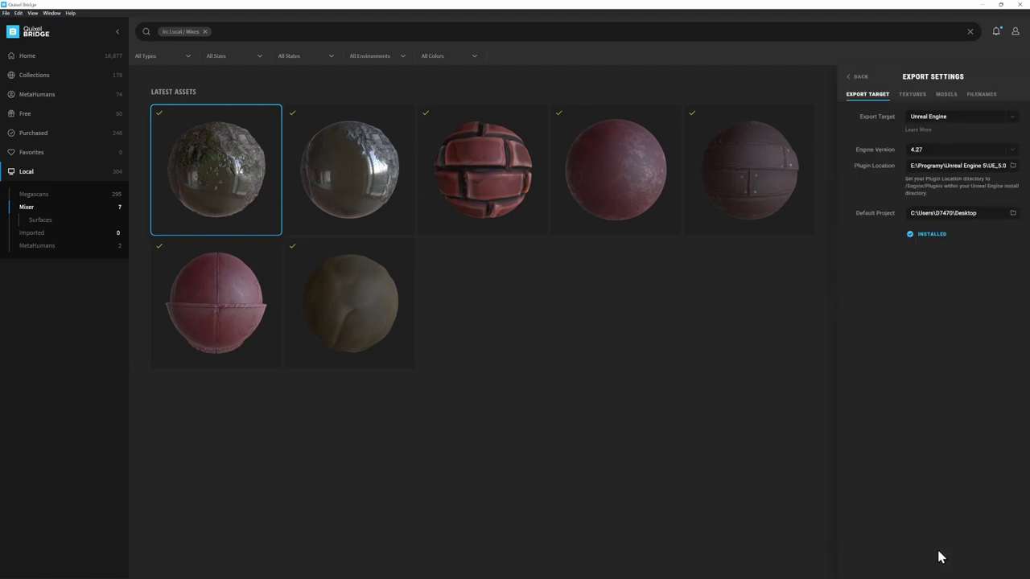
pyautogui.click(951, 119)
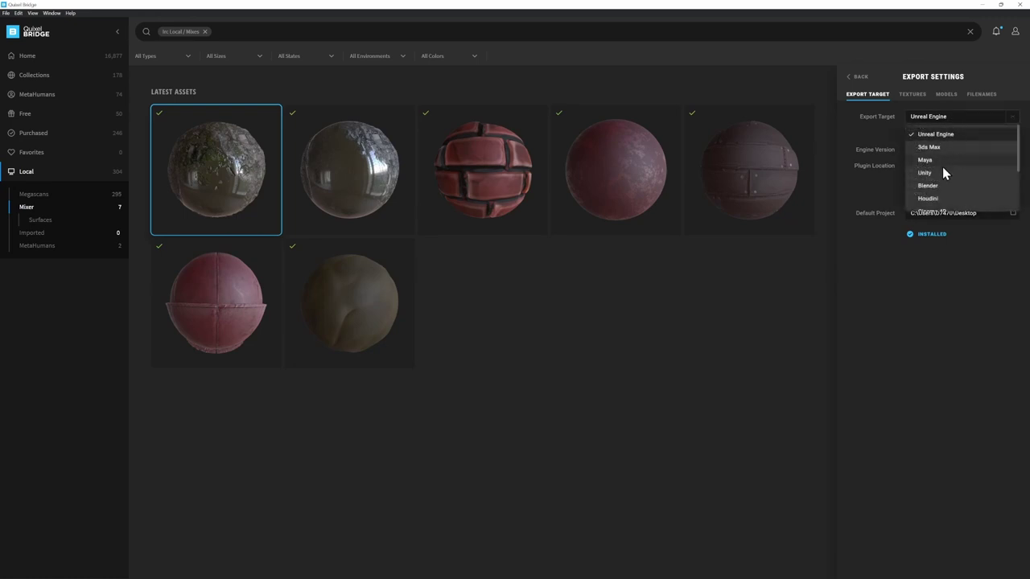
pyautogui.scroll(-1, 943, 196)
pyautogui.scroll(-3, 943, 194)
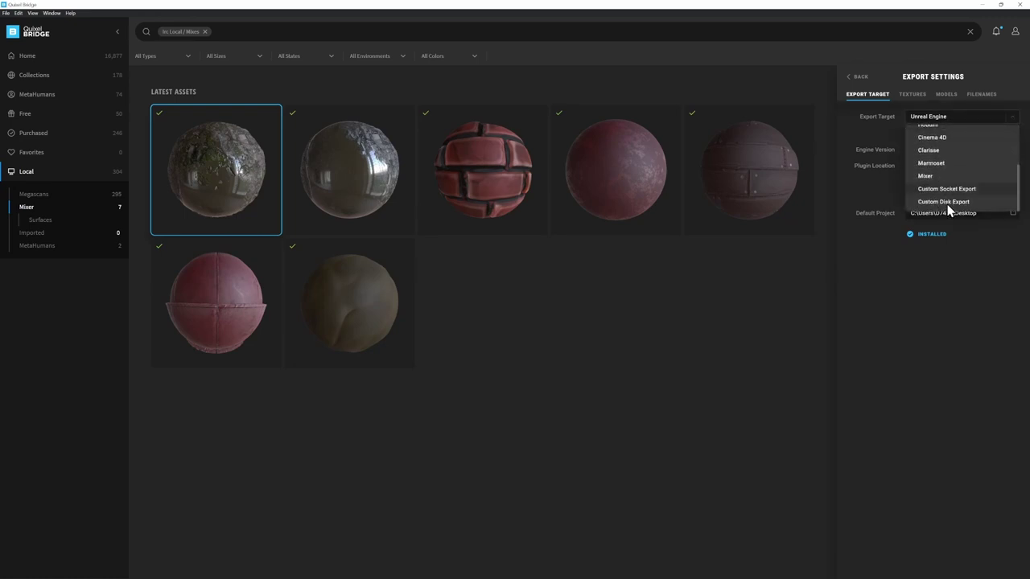
pyautogui.scroll(2, 957, 169)
pyautogui.click(967, 302)
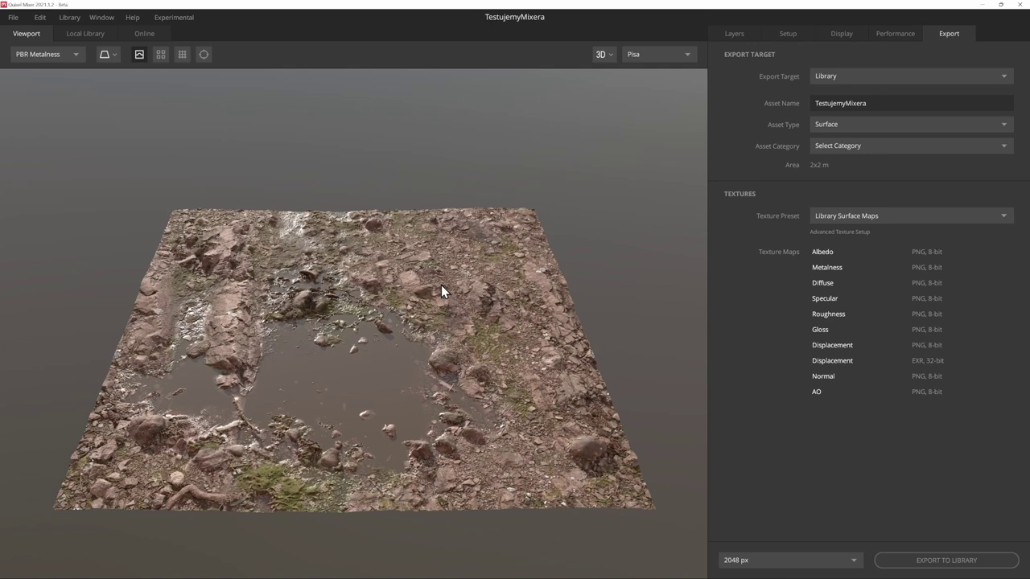
# - Export the mix to disk as TestujemyMixeraKamien, using Metalness Maps at 2048 px
pyautogui.click(828, 74)
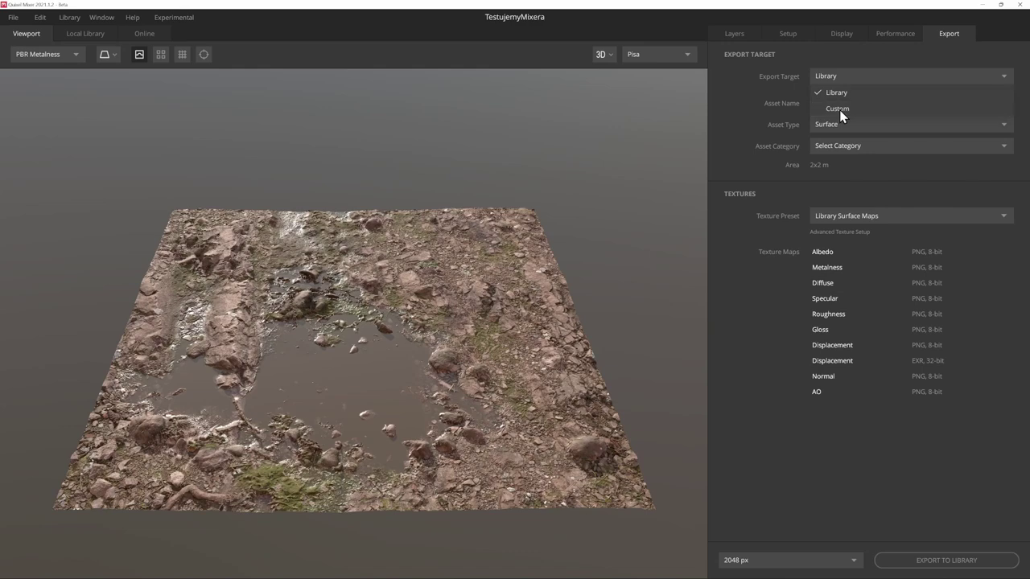
pyautogui.click(838, 109)
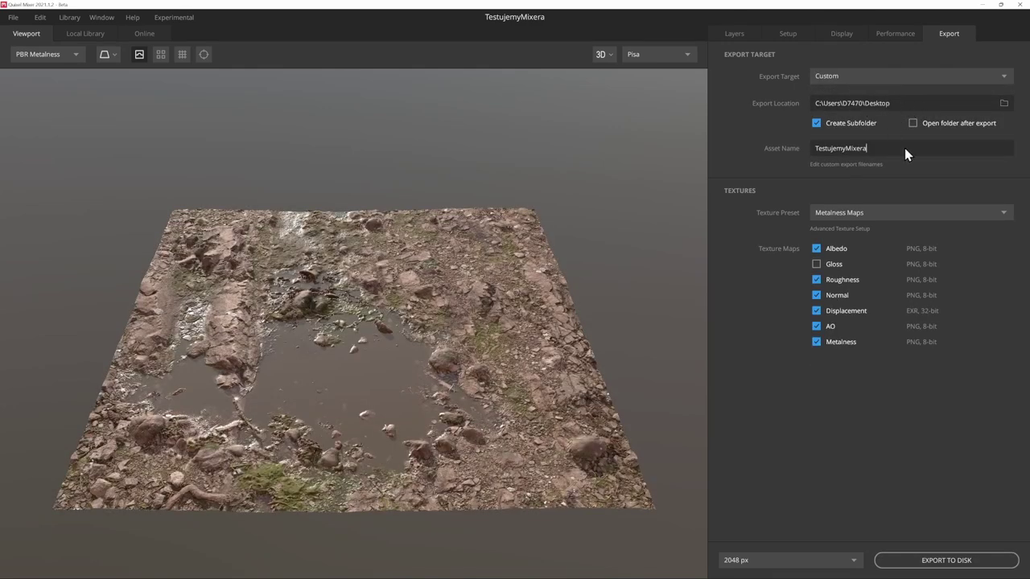
pyautogui.write('Kamien')
pyautogui.click(775, 556)
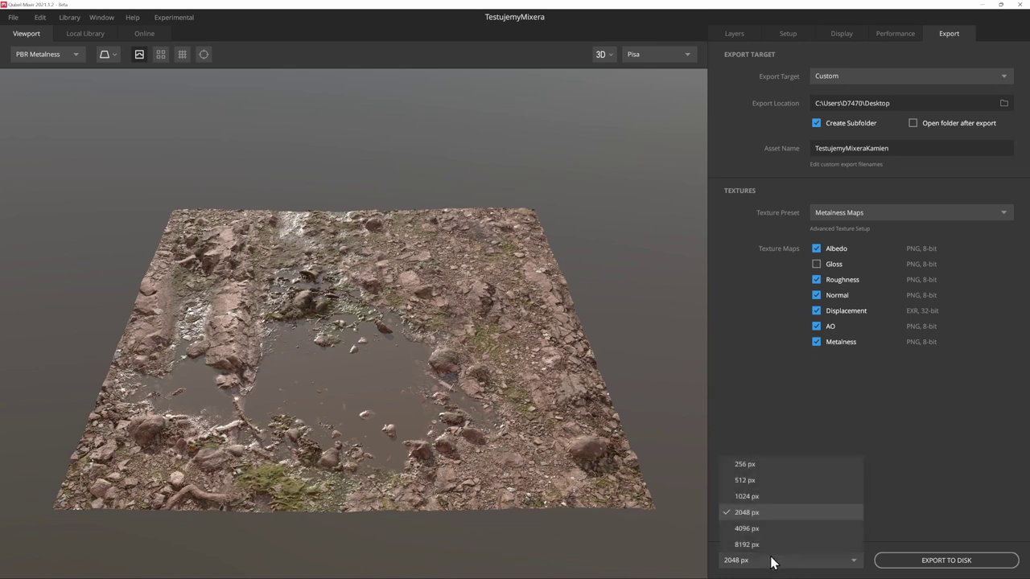
pyautogui.click(986, 567)
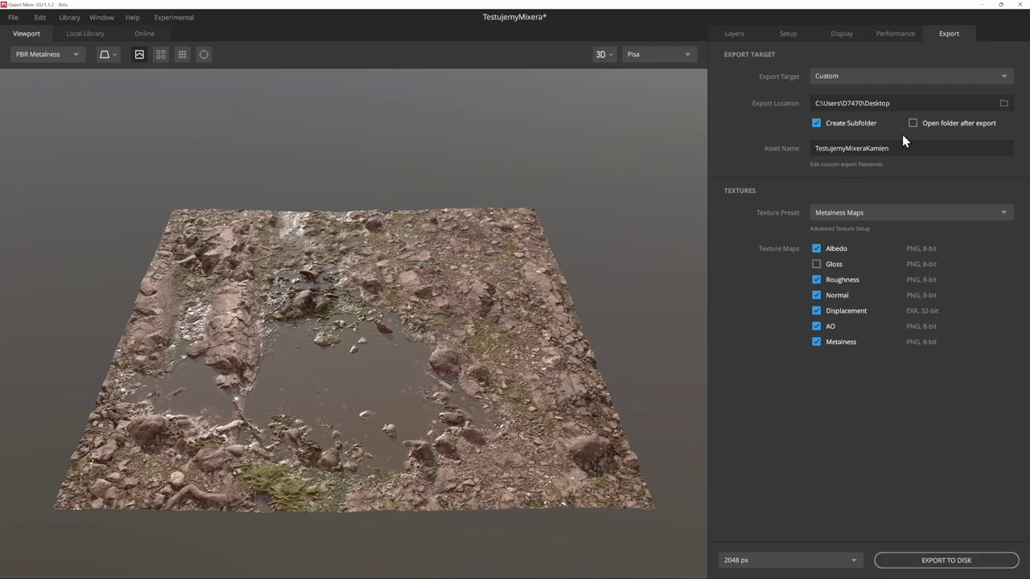
# - Minimize Mixer and open the exported TestujemyMixeraKamien folder maximized with large icons
pyautogui.click(981, 4)
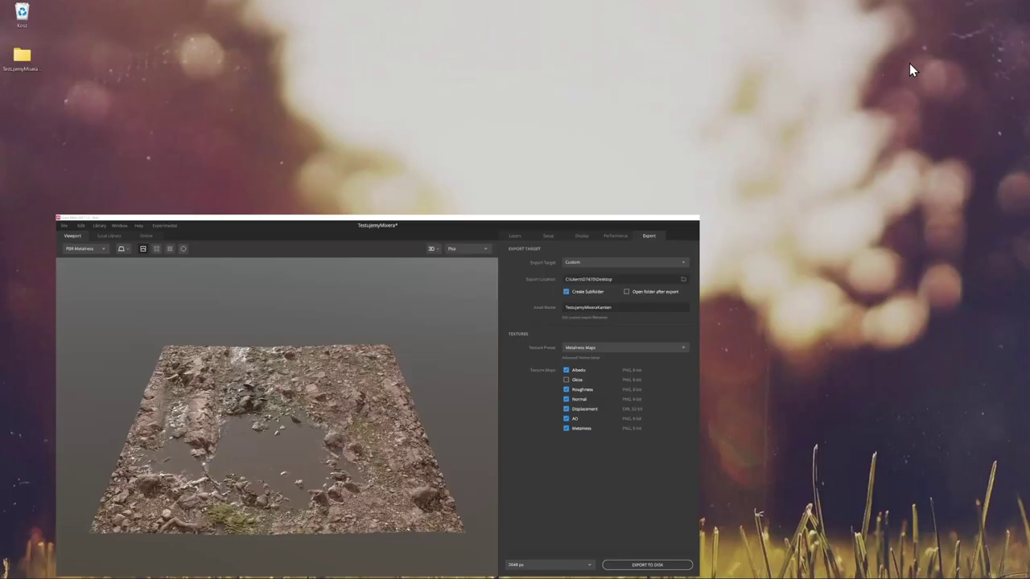
pyautogui.doubleClick(11, 61)
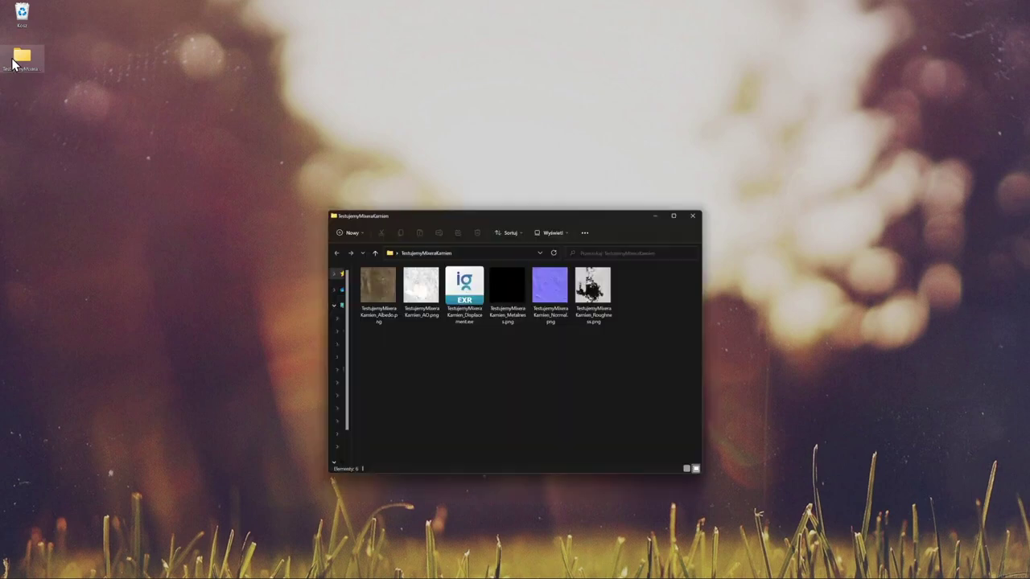
pyautogui.moveTo(416, 211); pyautogui.dragTo(389, 0)
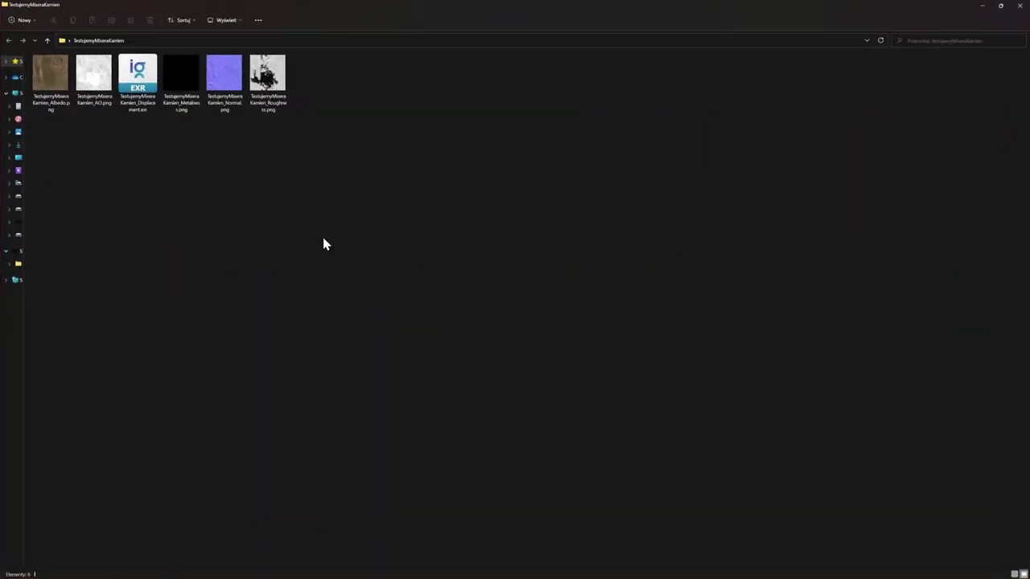
pyautogui.keyDown('ctrl'); pyautogui.scroll(1, 299, 207); pyautogui.keyUp('ctrl')
pyautogui.keyDown('ctrl'); pyautogui.scroll(2, 298, 205); pyautogui.keyUp('ctrl')
pyautogui.keyDown('ctrl'); pyautogui.scroll(3, 303, 207); pyautogui.keyUp('ctrl')
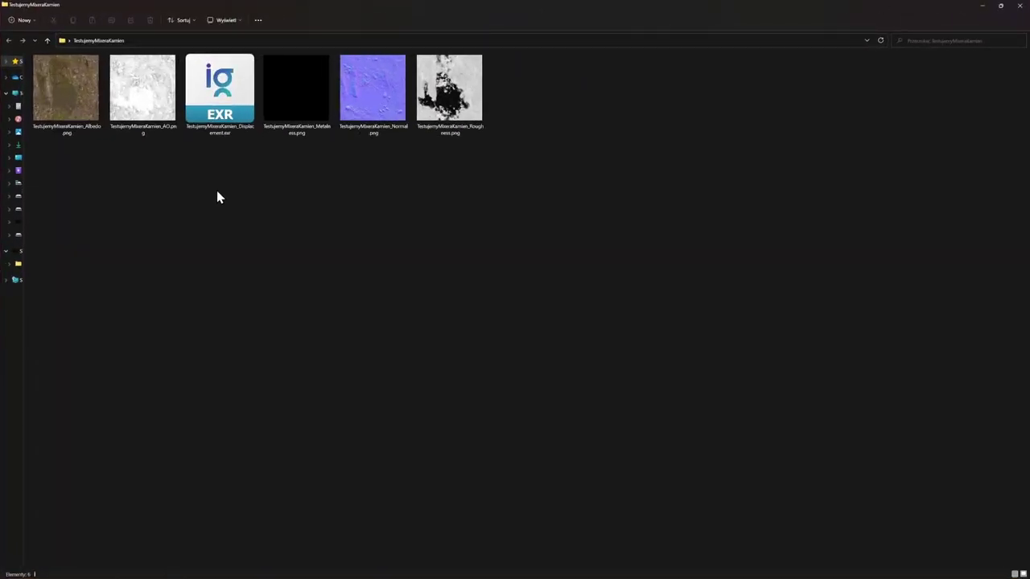
# - Preview the Albedo and following texture maps in the image viewer, then close the folder
pyautogui.doubleClick(58, 98)
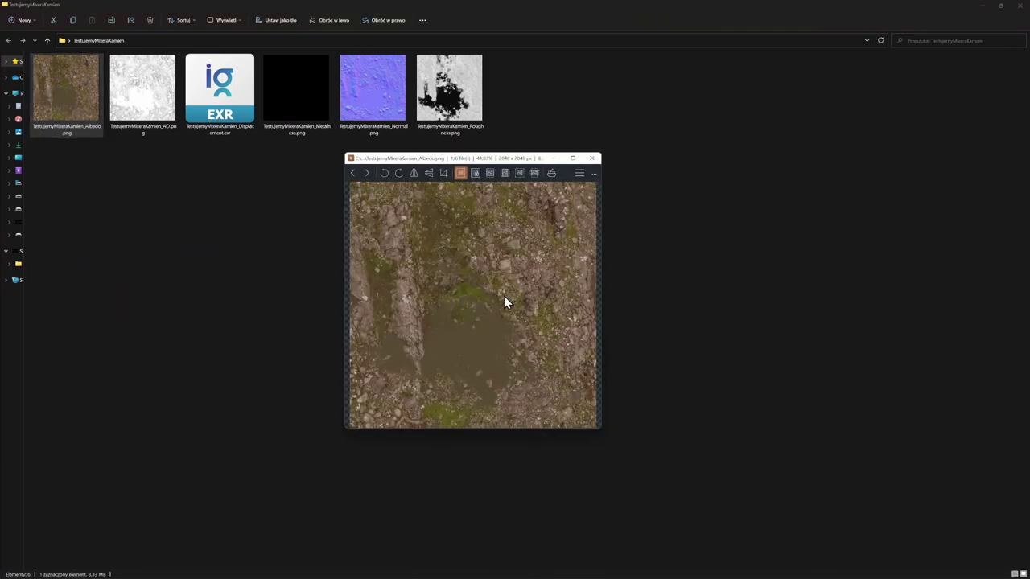
pyautogui.press('Right')
pyautogui.press('Right')
pyautogui.press('Right')
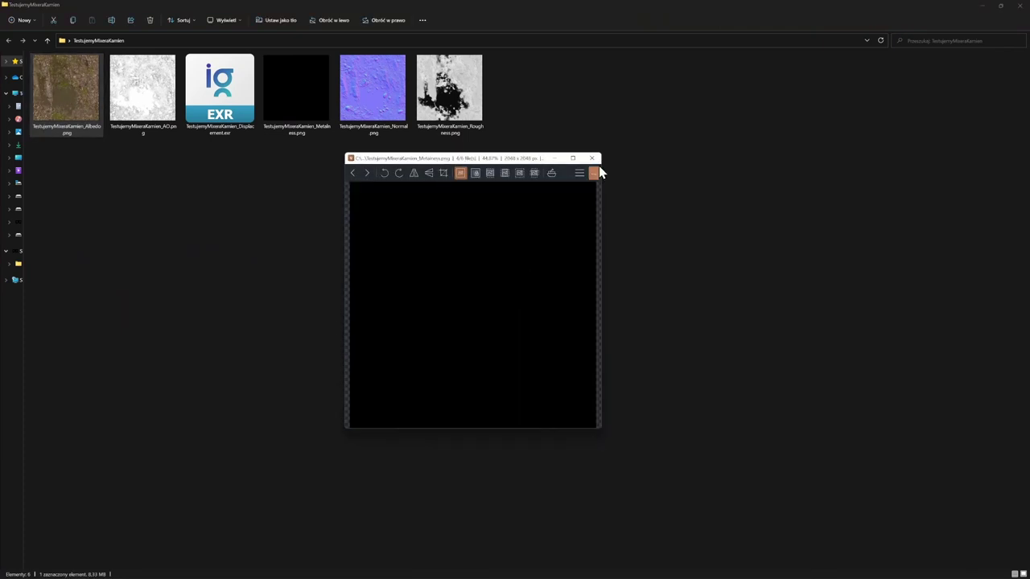
pyautogui.click(593, 158)
pyautogui.hotkey('alt', 'F4')
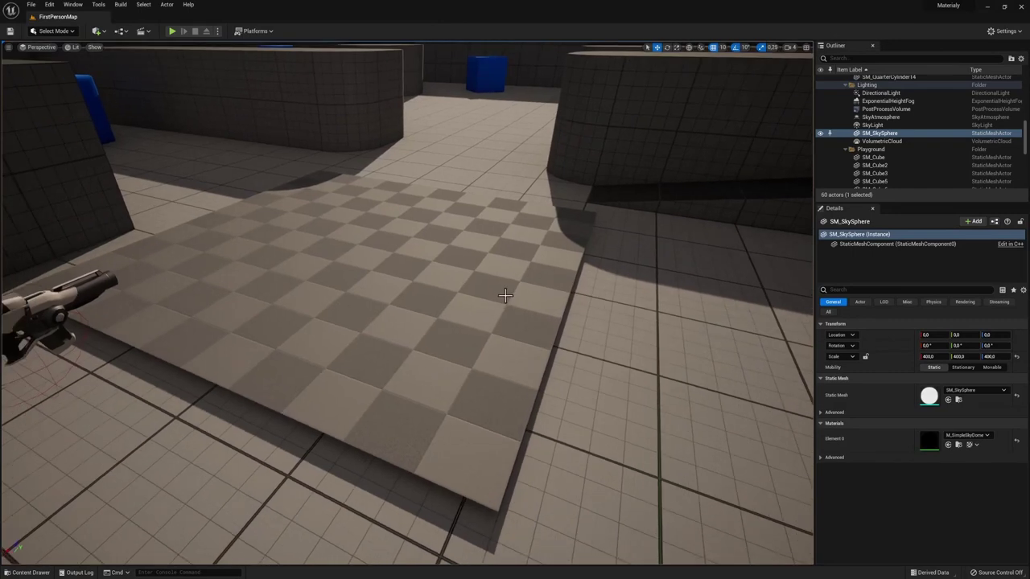
# - Import the six exported texture maps into the Unreal project's Content folder
pyautogui.hotkey('ctrl', 'space')
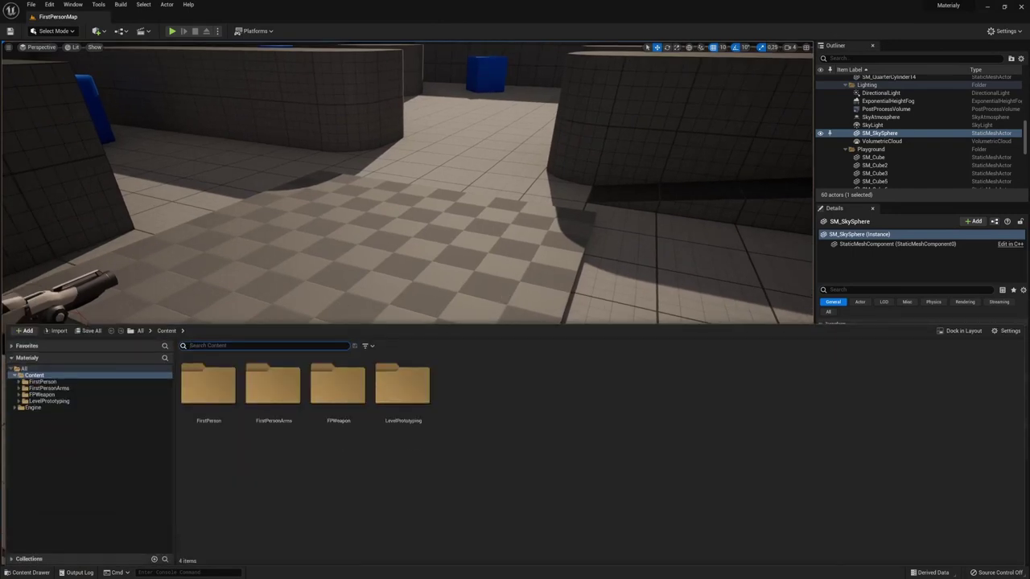
pyautogui.moveTo(849, 324); pyautogui.dragTo(581, 168)
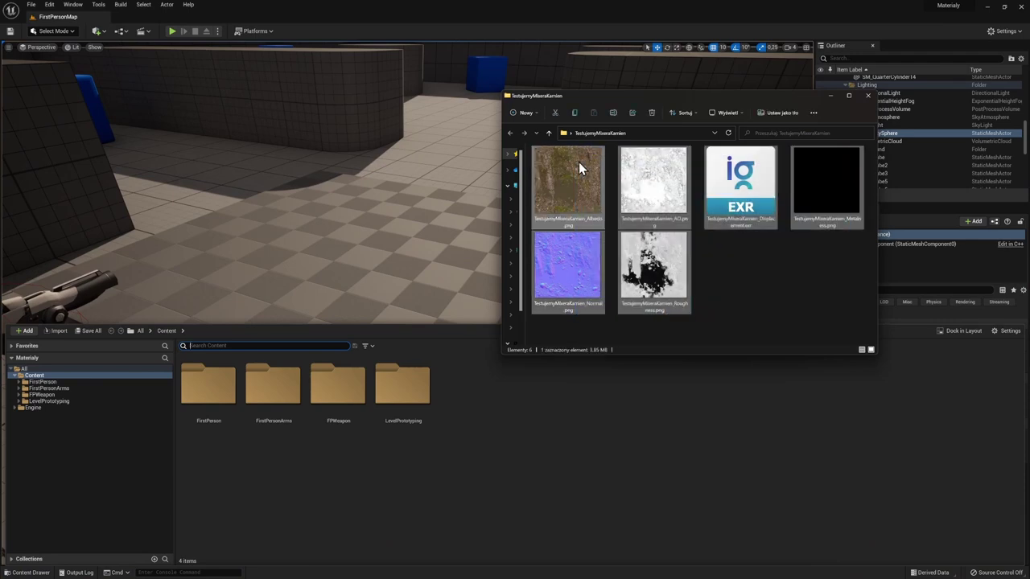
pyautogui.moveTo(578, 472); pyautogui.dragTo(578, 473)
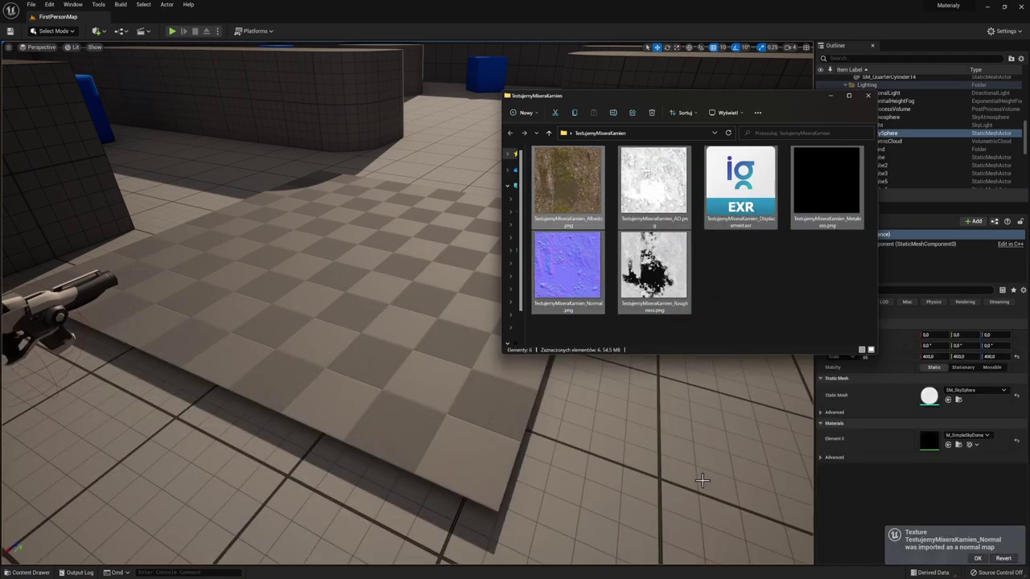
pyautogui.click(702, 480)
pyautogui.hotkey('ctrl', 'space')
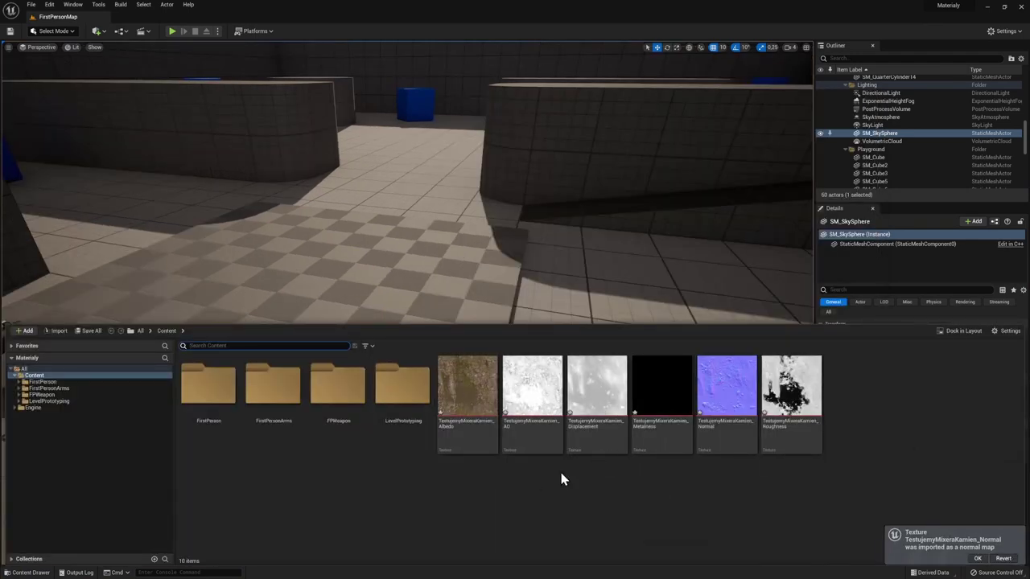
# - Create a new material named NewMaterial in Content and open it for editing
pyautogui.rightClick(472, 480)
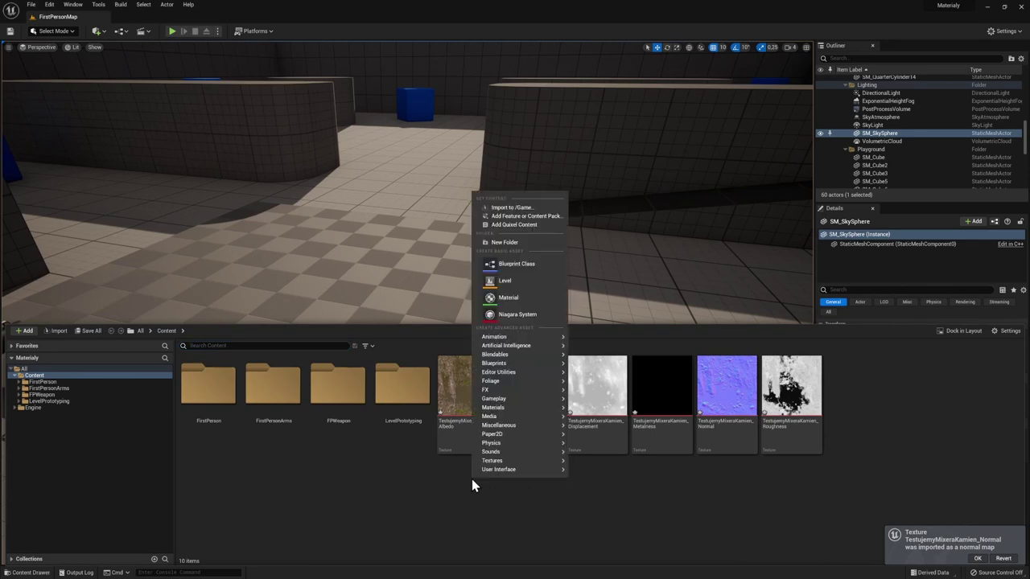
pyautogui.click(541, 298)
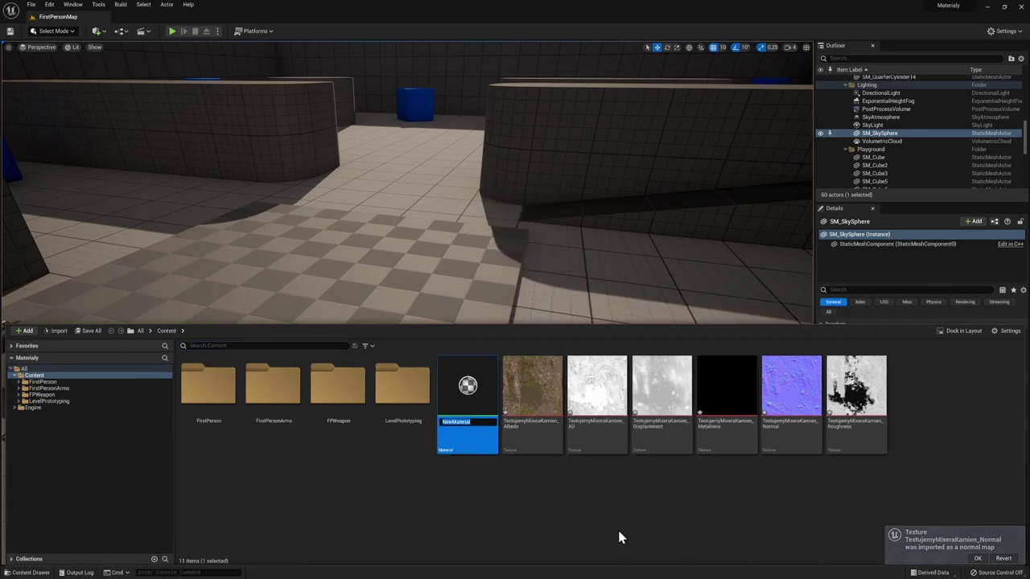
pyautogui.press('Return')
pyautogui.doubleClick(478, 391)
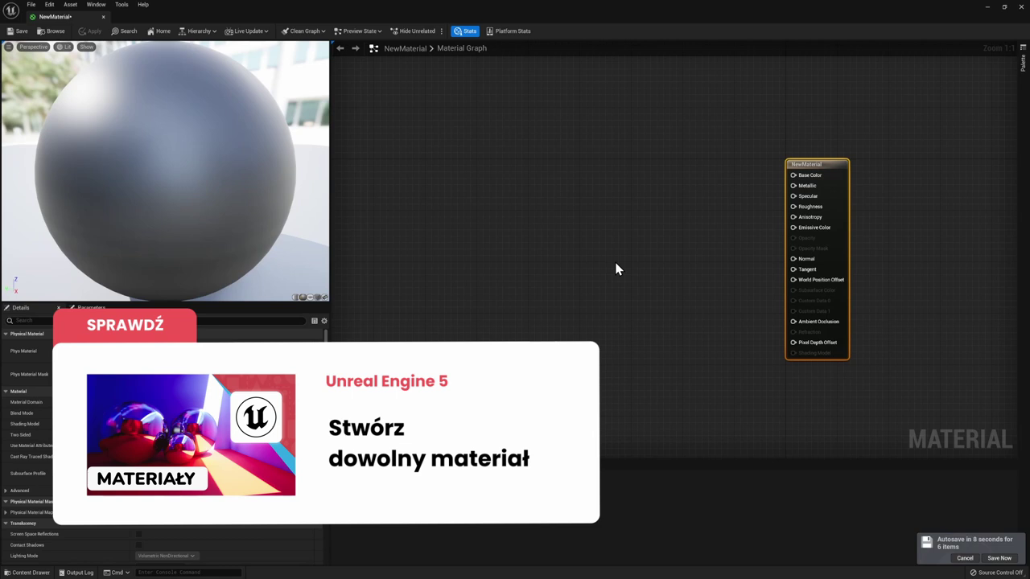
# - Wire the Albedo texture into Base Color and the AO texture into Ambient Occlusion
pyautogui.moveTo(664, 219)
pyautogui.mouseDown()
pyautogui.moveTo(786, 187)
pyautogui.moveTo(793, 175)
pyautogui.mouseUp()
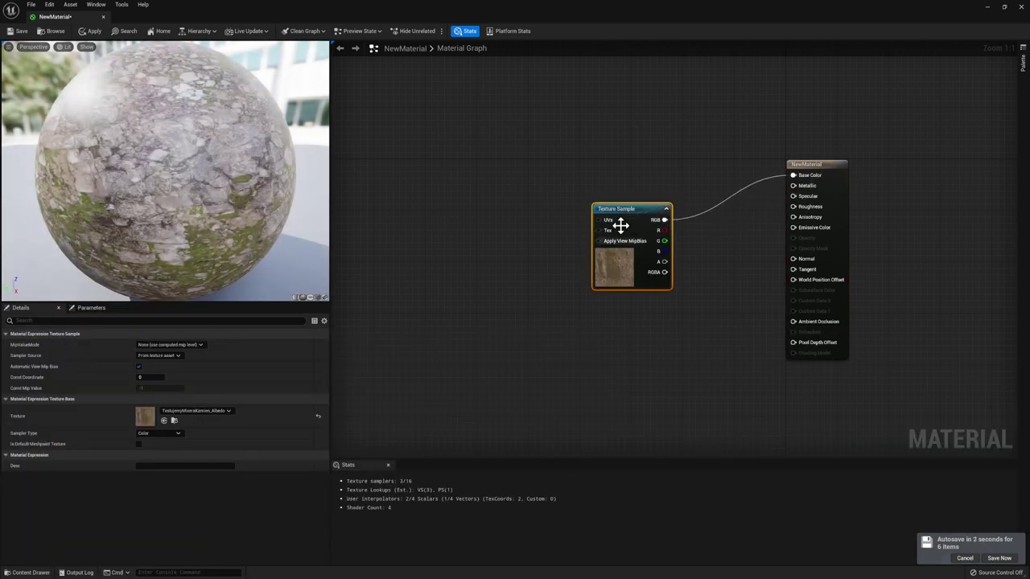
pyautogui.moveTo(620, 226); pyautogui.dragTo(639, 182)
pyautogui.hotkey('ctrl', 'space')
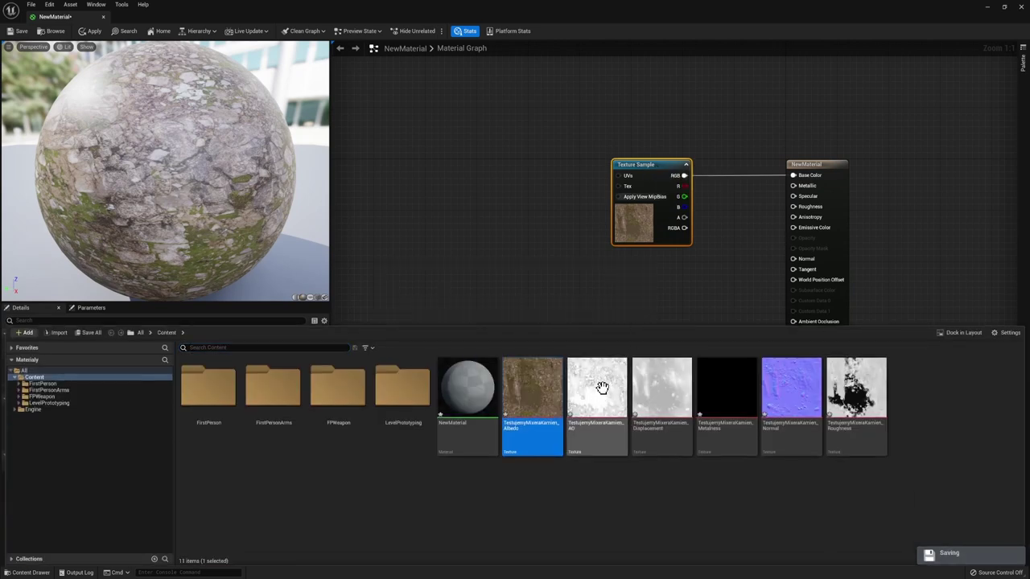
pyautogui.moveTo(602, 388); pyautogui.dragTo(523, 273)
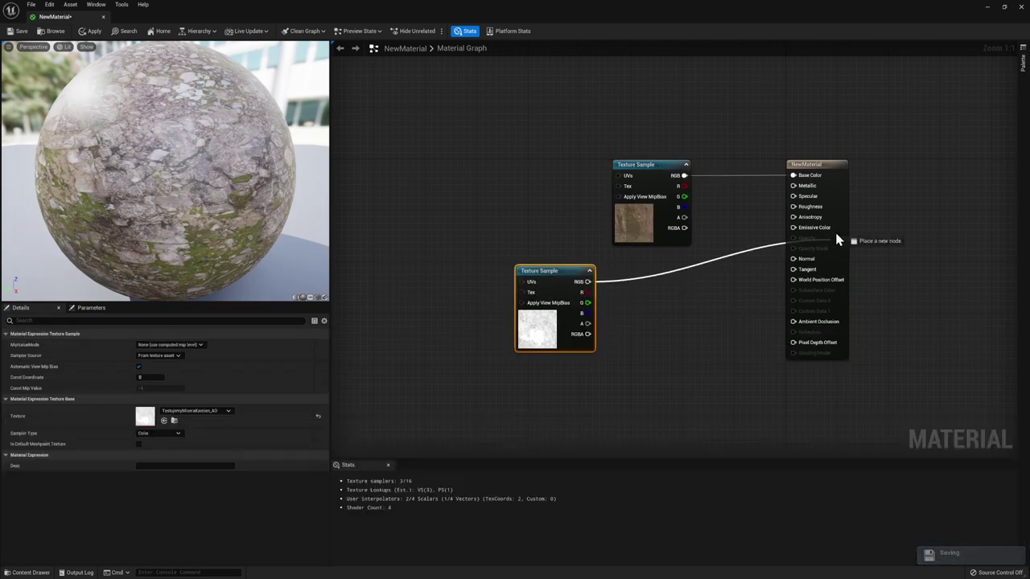
pyautogui.moveTo(835, 234); pyautogui.dragTo(808, 261)
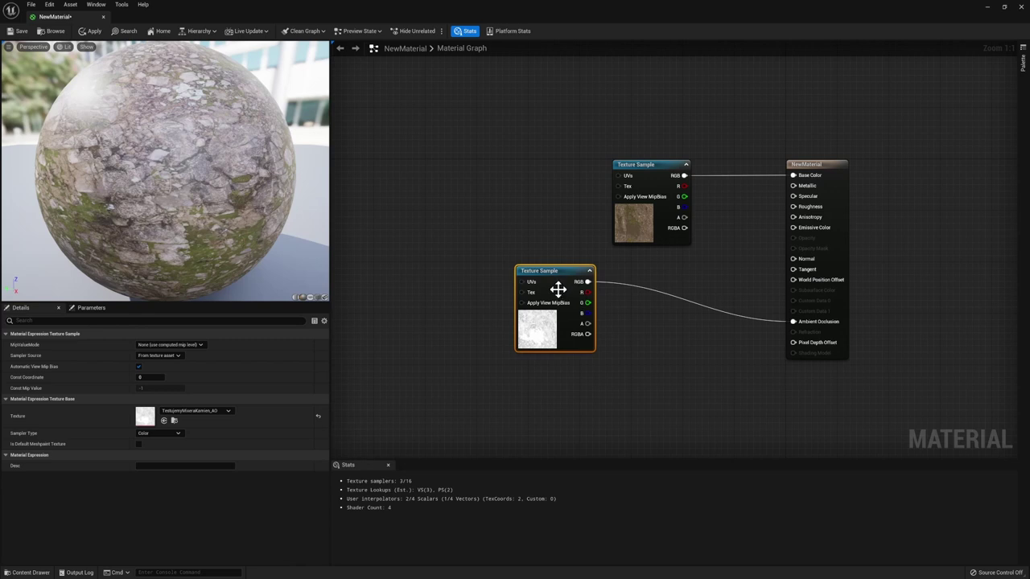
pyautogui.moveTo(557, 290); pyautogui.dragTo(656, 280)
# - Connect Normal and Roughness textures to their inputs and apply the material
pyautogui.hotkey('ctrl', 'space')
pyautogui.moveTo(793, 402)
pyautogui.mouseDown()
pyautogui.moveTo(524, 207)
pyautogui.moveTo(517, 292)
pyautogui.moveTo(625, 368)
pyautogui.moveTo(724, 370)
pyautogui.mouseUp()
pyautogui.moveTo(799, 264); pyautogui.dragTo(799, 261)
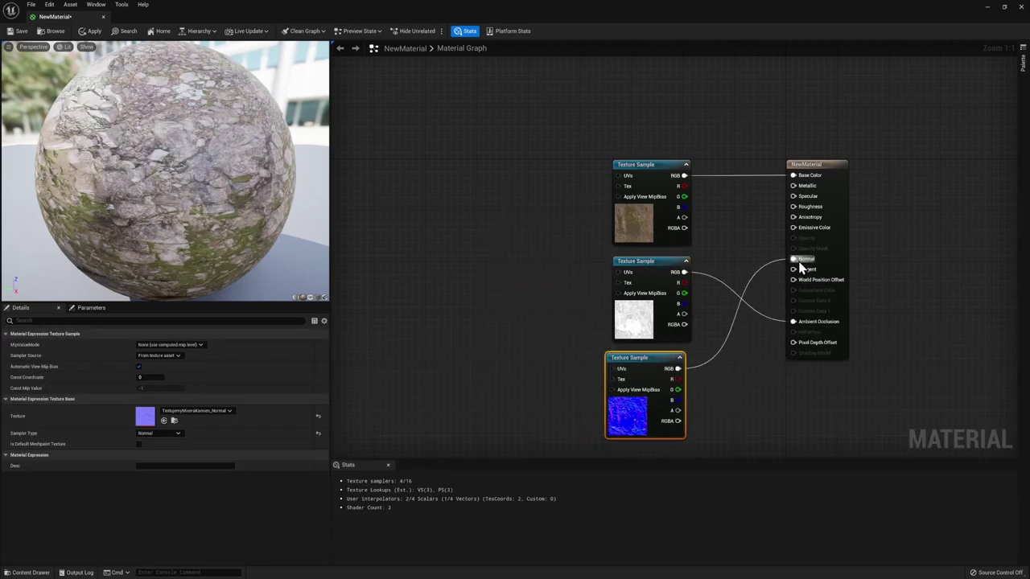
pyautogui.hotkey('ctrl', 'space')
pyautogui.moveTo(857, 378); pyautogui.dragTo(455, 240)
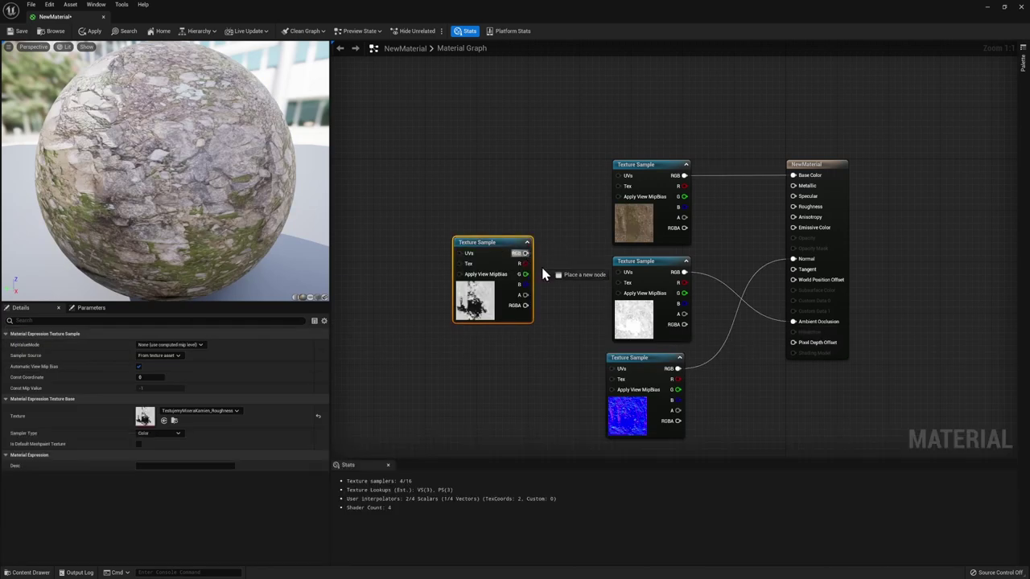
pyautogui.moveTo(543, 274)
pyautogui.mouseDown()
pyautogui.moveTo(808, 217)
pyautogui.moveTo(809, 207)
pyautogui.mouseUp()
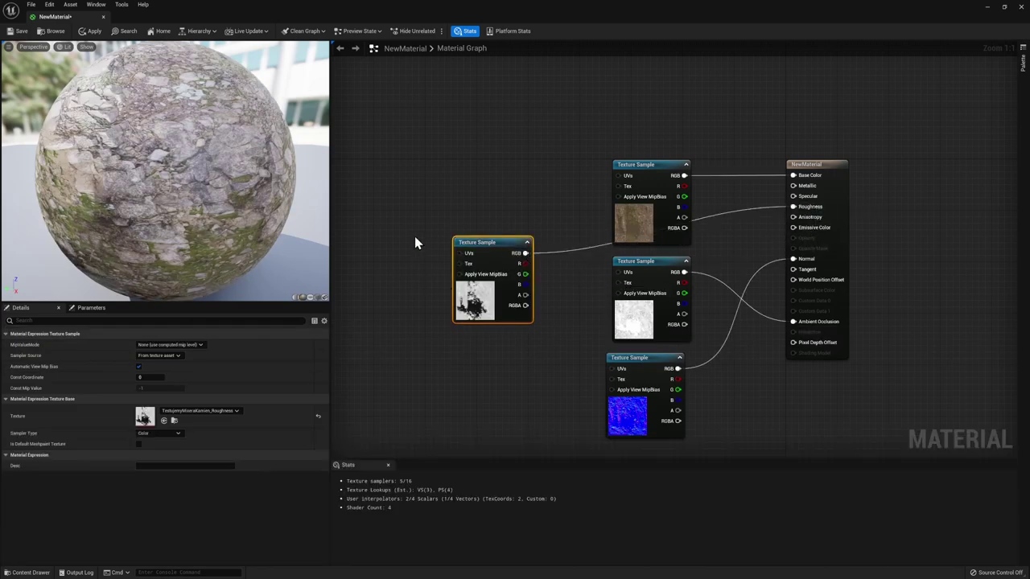
pyautogui.click(91, 37)
pyautogui.click(987, 10)
# - Drag NewMaterial onto the floor plane and view the textured result
pyautogui.hotkey('ctrl', 'space')
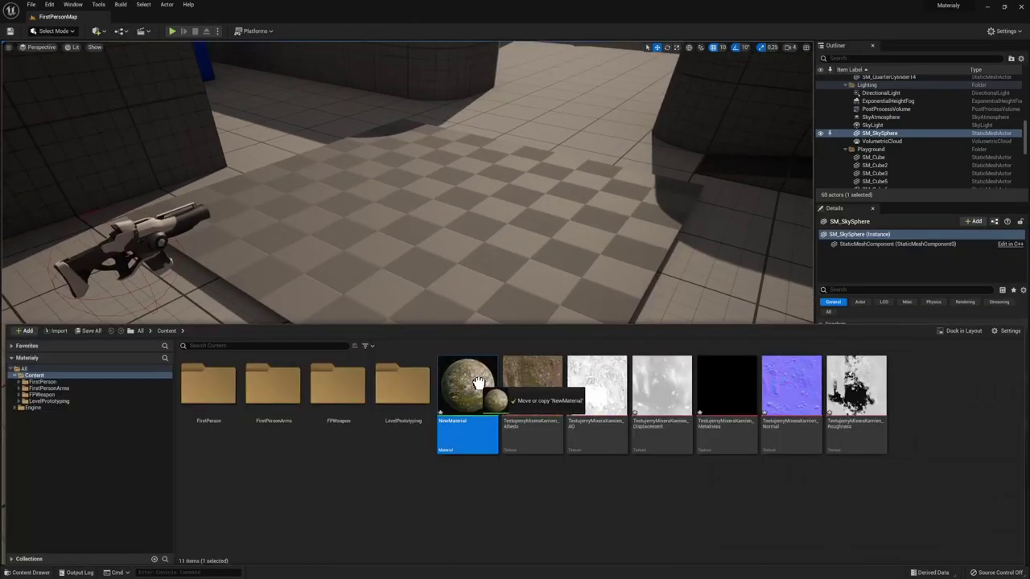
pyautogui.moveTo(467, 382); pyautogui.dragTo(404, 233)
pyautogui.moveTo(405, 232); pyautogui.dragTo(405, 232, button='right')
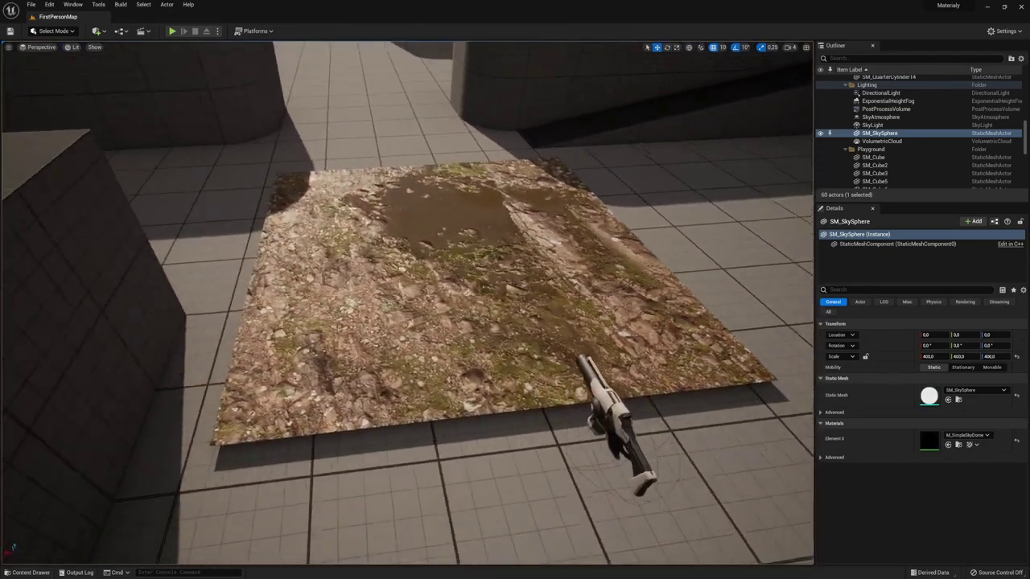
pyautogui.moveTo(570, 290); pyautogui.dragTo(570, 290, button='right')
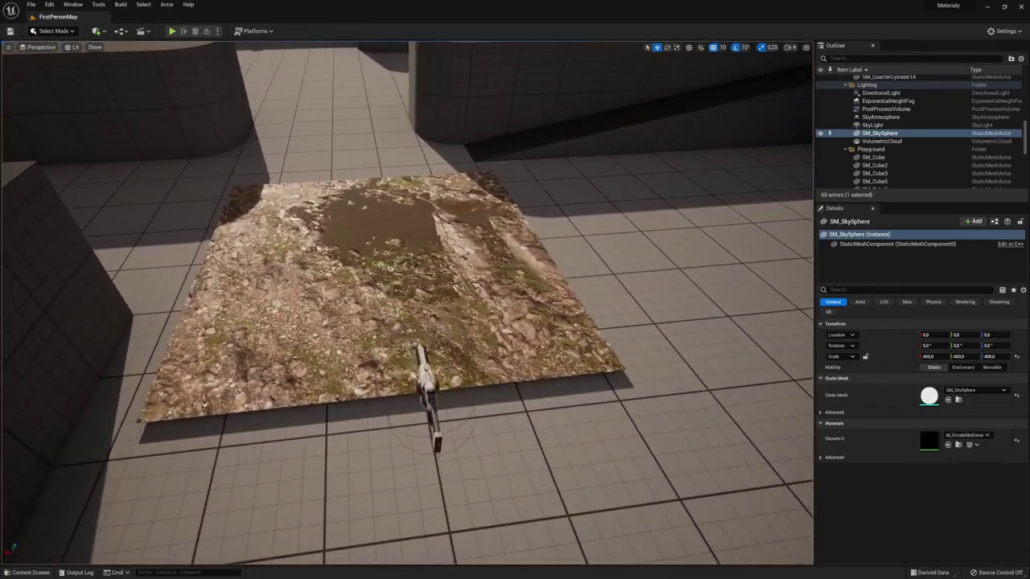
# - Start a play session and walk across the rocky puddle floor
pyautogui.hotkey('alt', 'p')
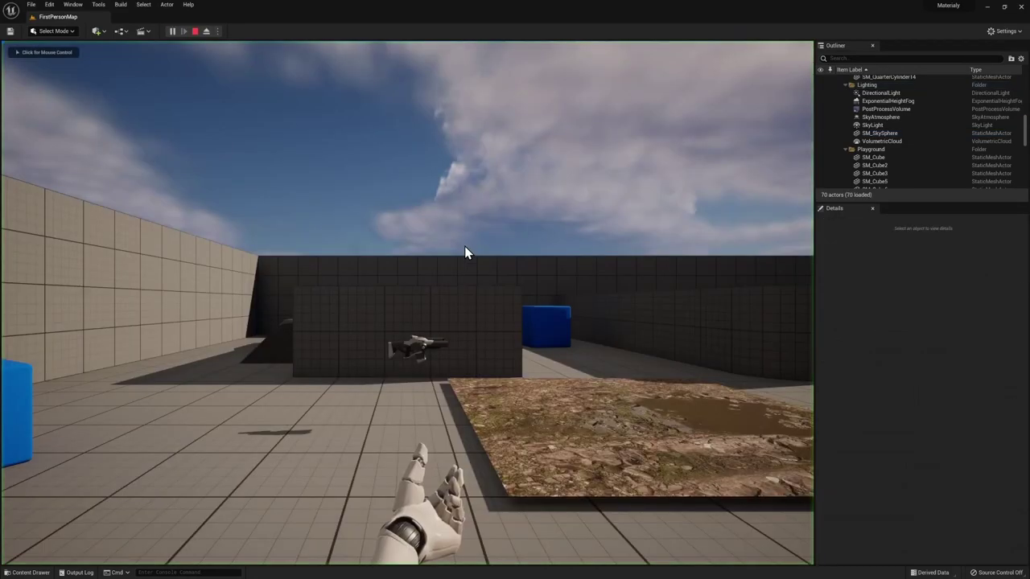
pyautogui.press('w')
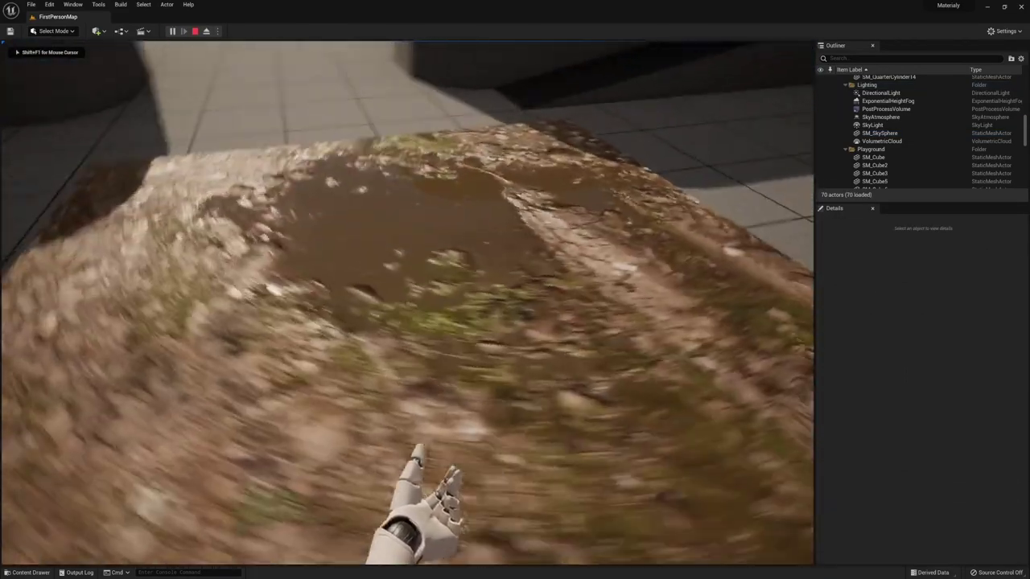
pyautogui.press('w')
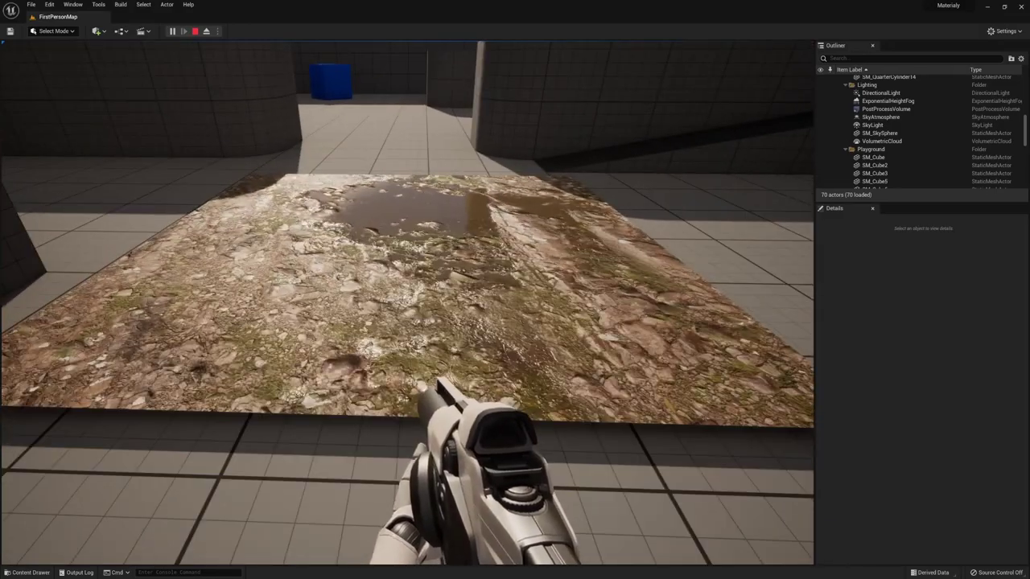
pyautogui.press('s')
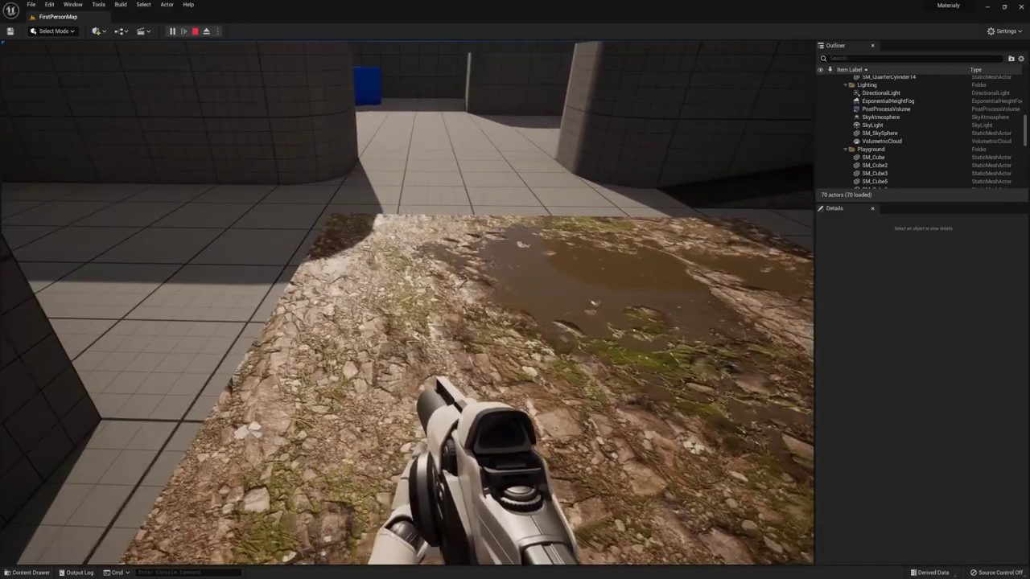